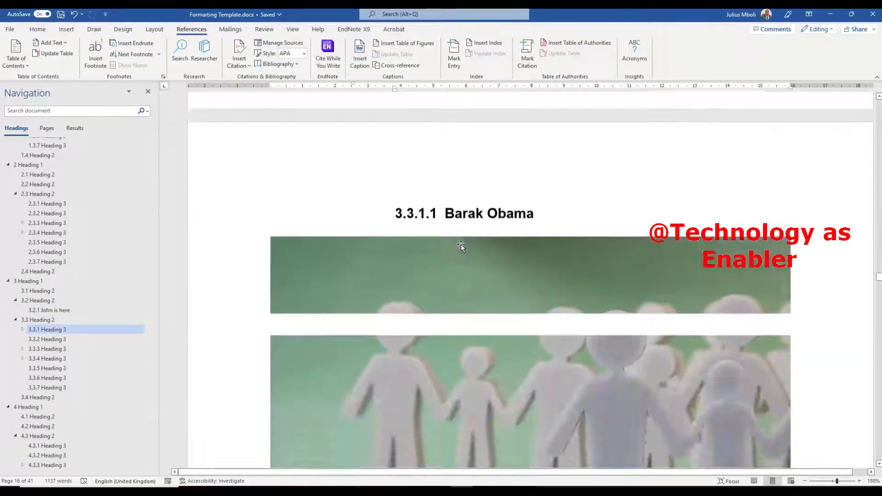
- Remove the duplicate colon from the Table 3.3 caption under heading 3.3.3.1
scroll(461, 247, down, 15)
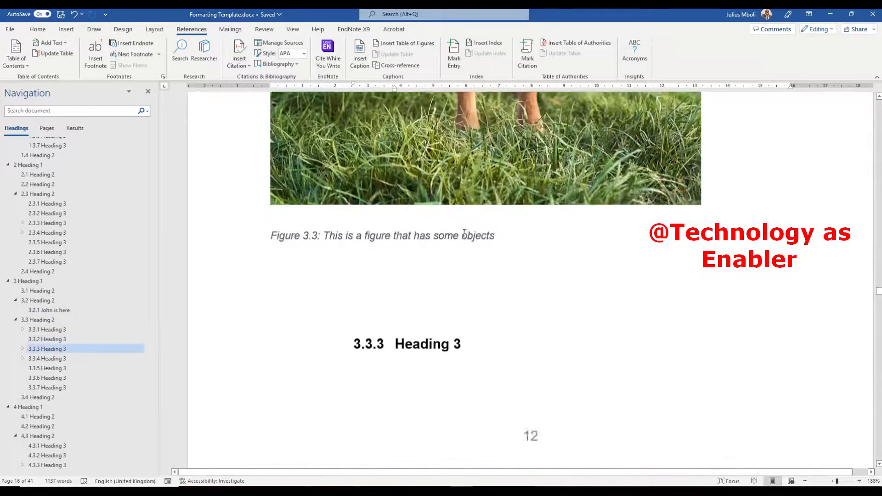
scroll(445, 202, down, 6)
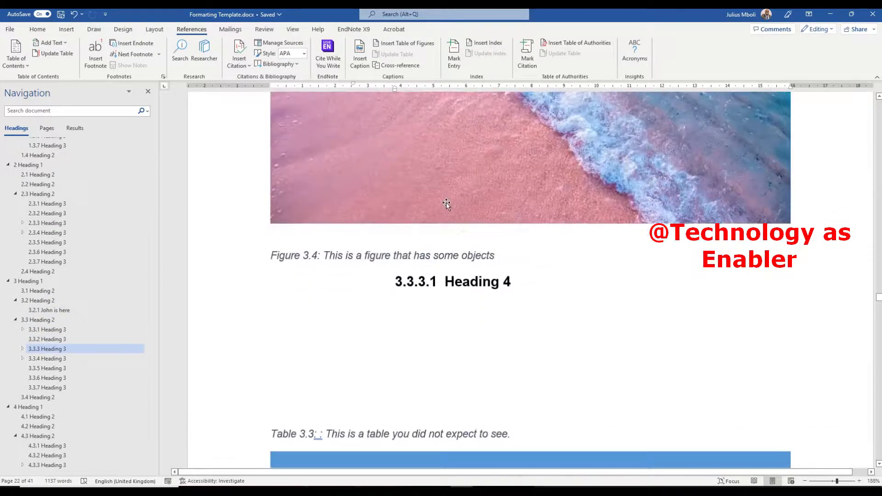
scroll(446, 201, down, 3)
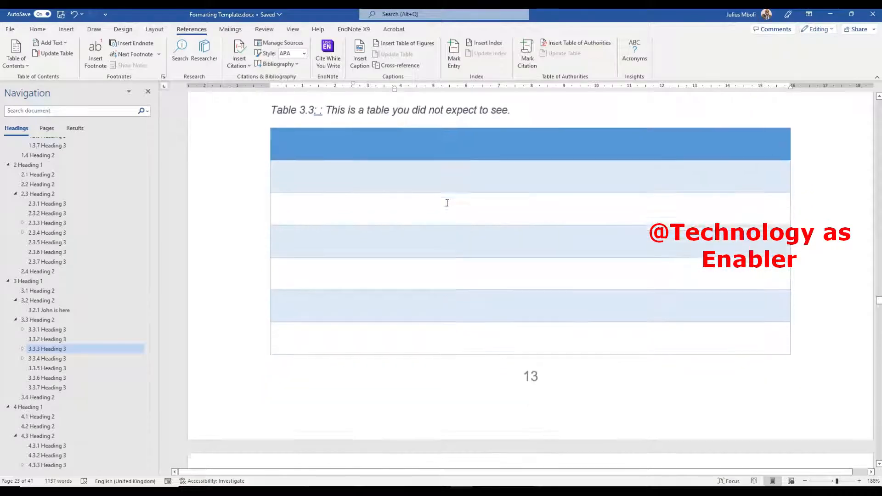
scroll(447, 203, up, 2)
scroll(447, 202, up, 4)
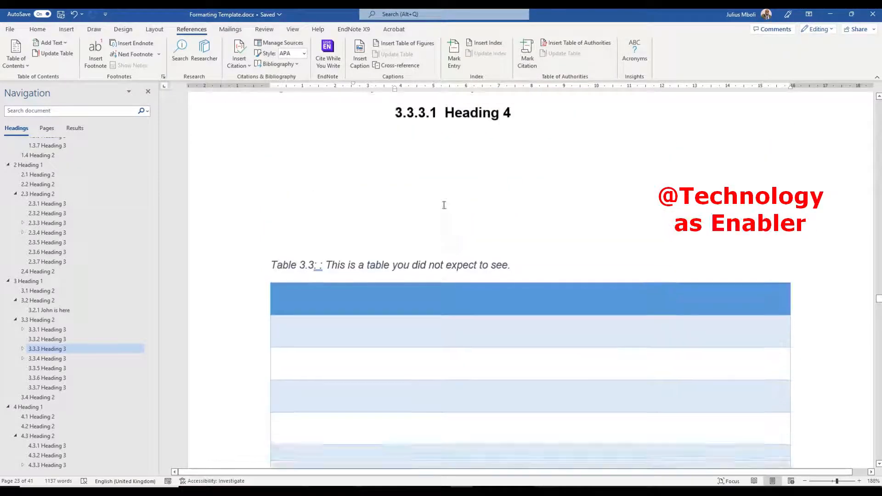
click(303, 311)
scroll(285, 307, down, 1)
click(324, 268)
key(BackSpace)
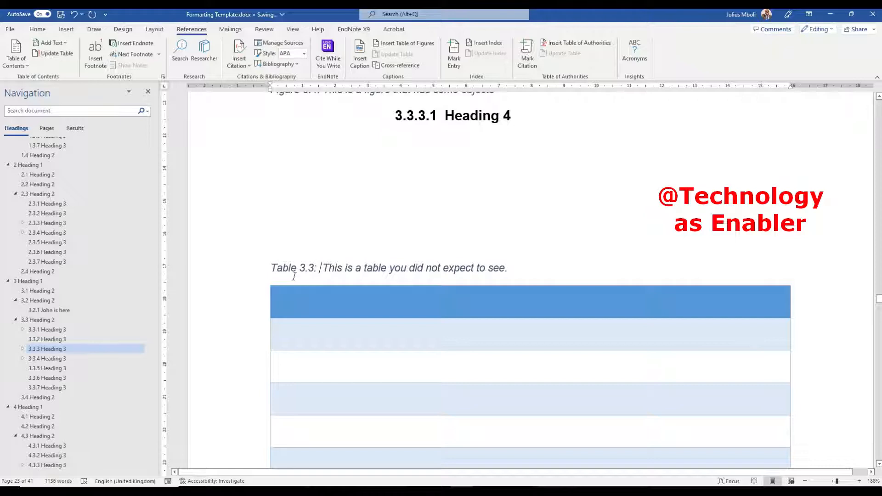
- Go to section 3.3.7 and add two empty lines below its heading
scroll(322, 271, up, 5)
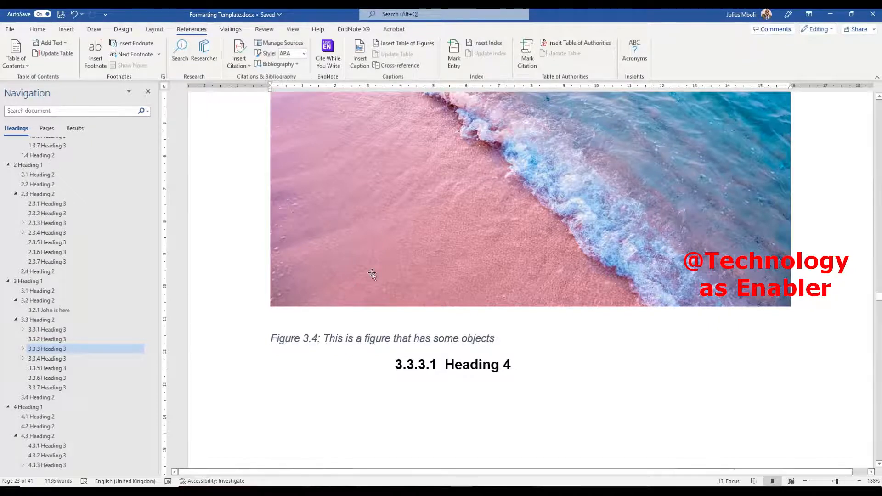
scroll(372, 273, up, 5)
scroll(373, 273, up, 10)
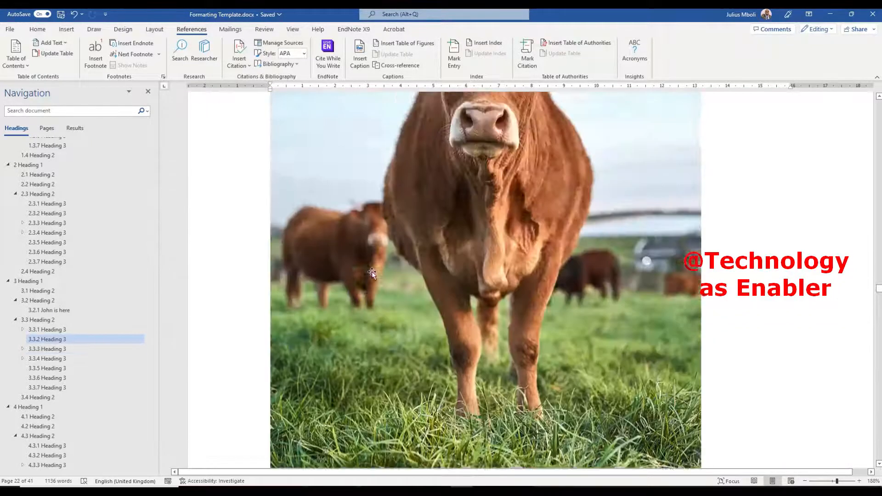
scroll(377, 274, up, 10)
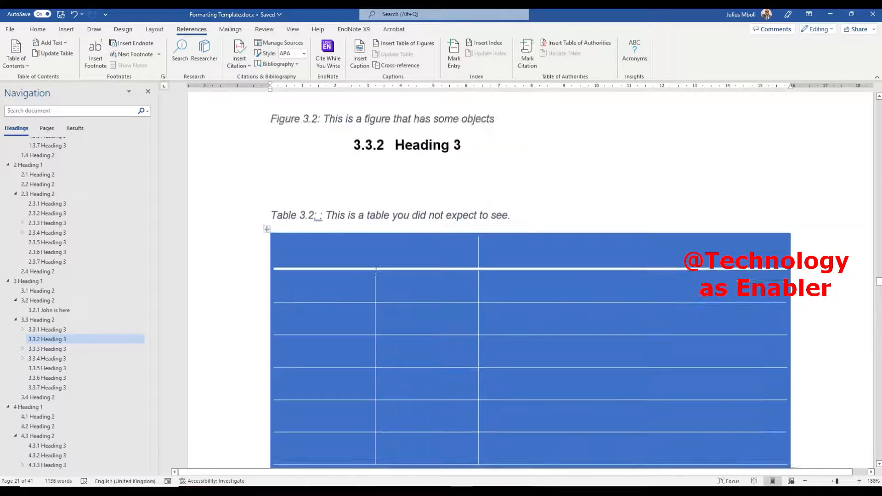
scroll(377, 272, up, 8)
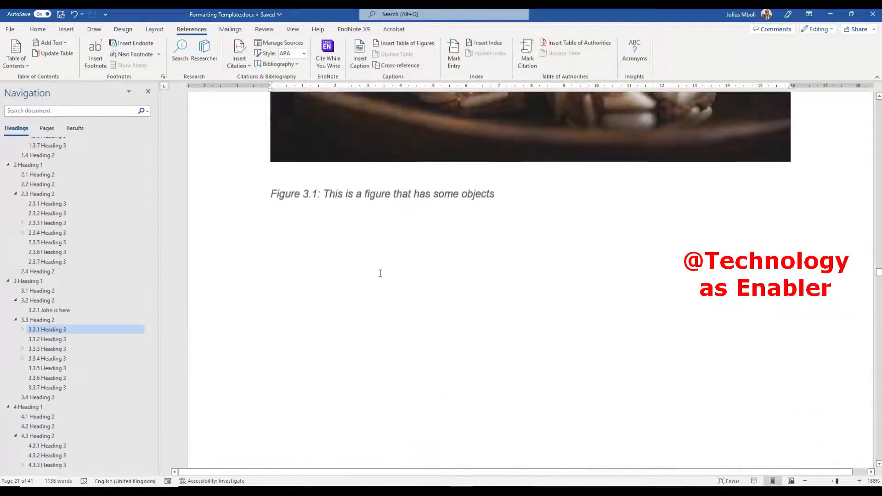
scroll(338, 298, down, 10)
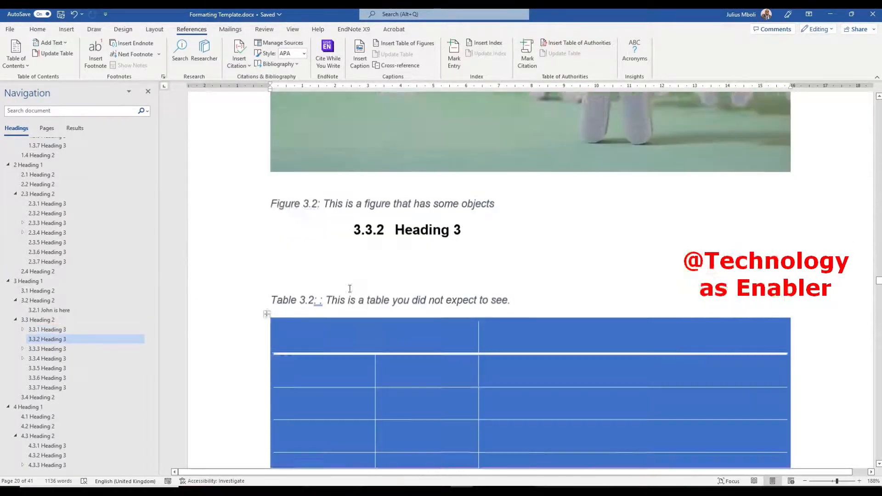
click(54, 377)
scroll(348, 285, down, 6)
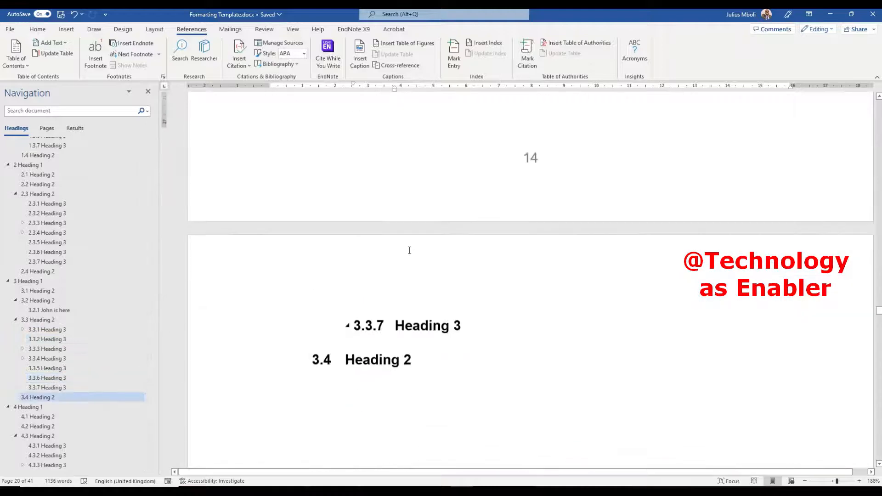
click(486, 152)
key(Return)
key(Return)
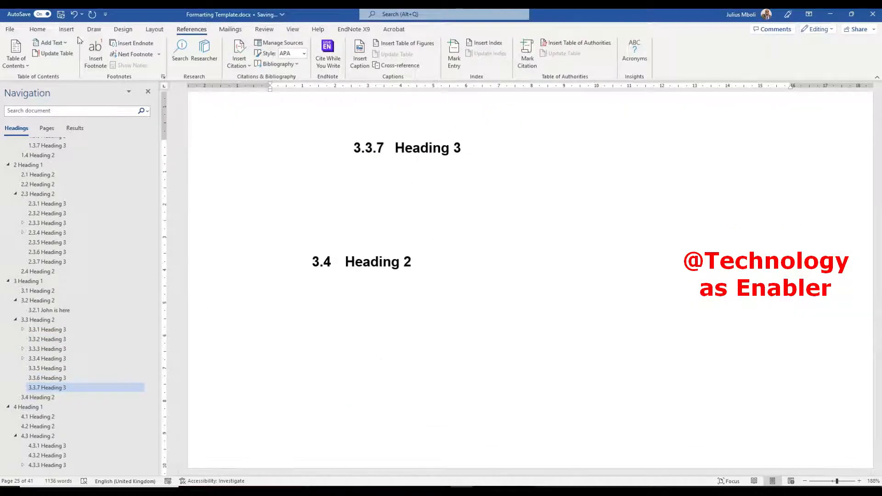
- Insert the stock image of carrots on a wooden surface below heading 3.3.7
click(66, 29)
click(107, 68)
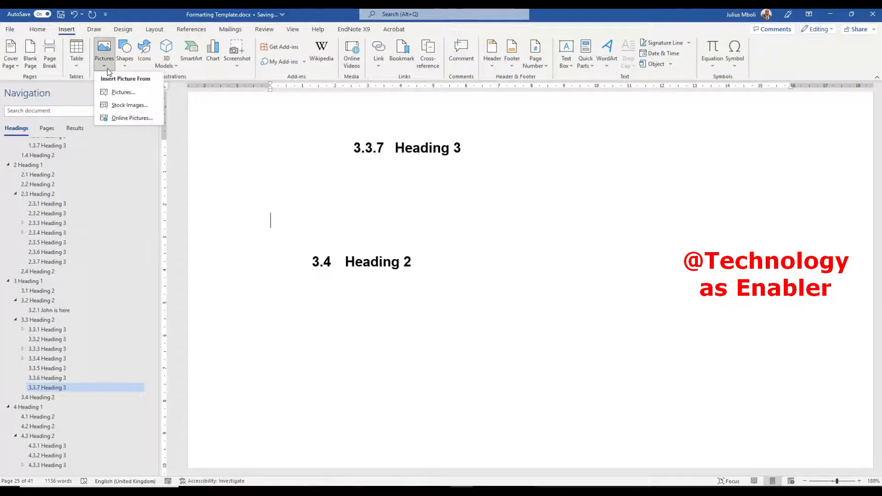
click(125, 105)
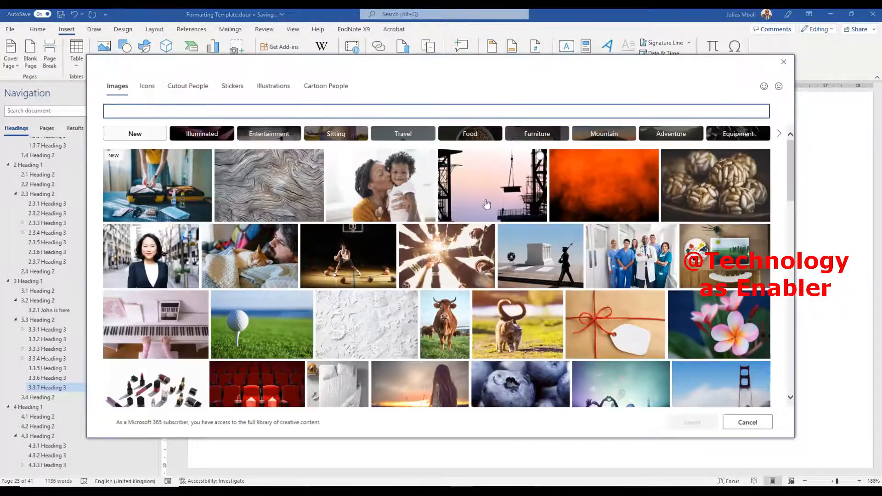
scroll(487, 204, down, 10)
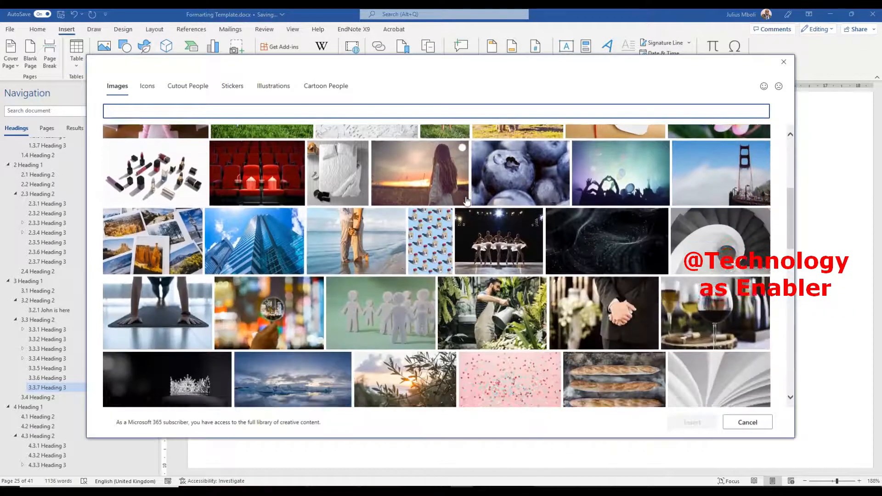
scroll(483, 195, down, 5)
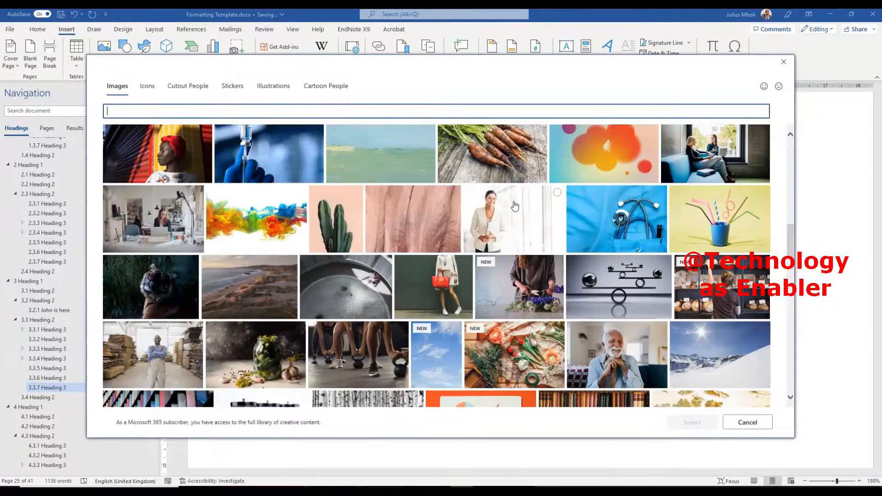
scroll(511, 203, up, 1)
click(515, 207)
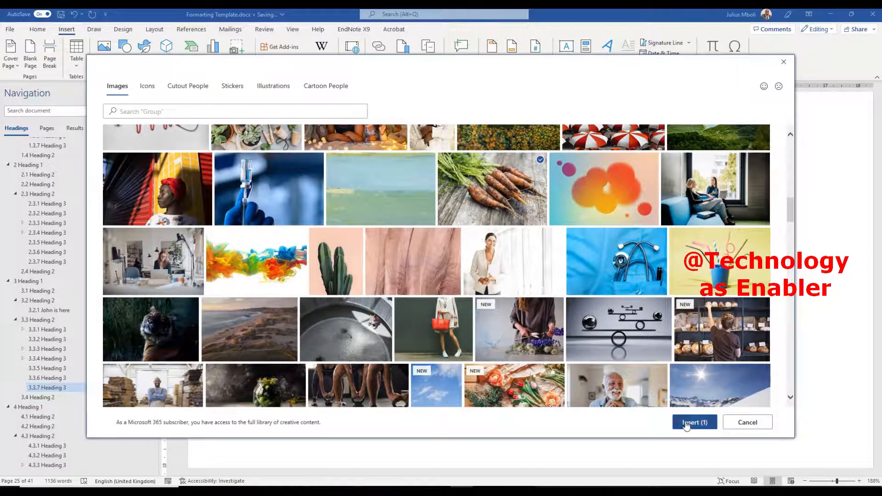
click(685, 421)
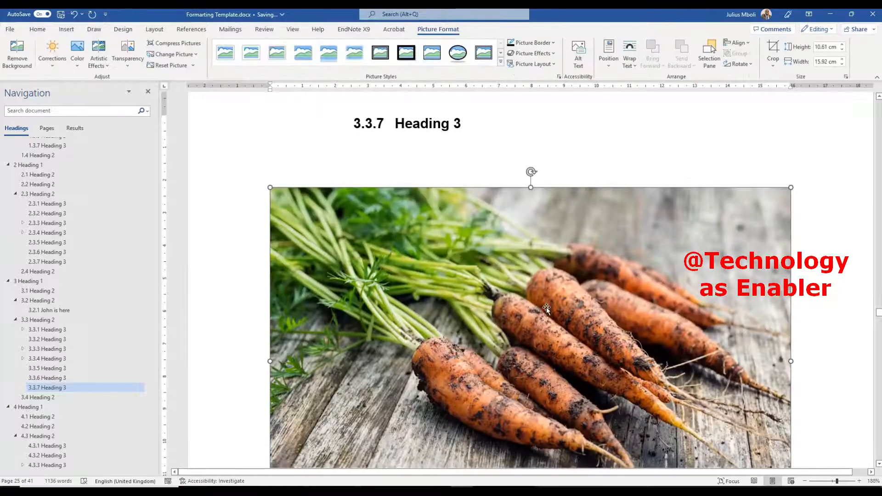
- Shrink the carrot picture proportionally to about 8.28 cm high by 12.43 cm wide
scroll(546, 303, down, 4)
scroll(547, 307, up, 3)
drag(791, 414, 676, 333)
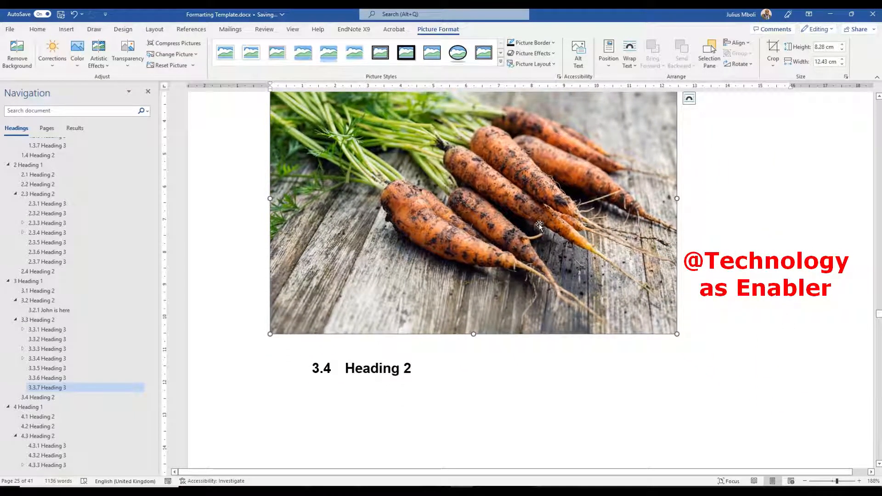
right_click(554, 216)
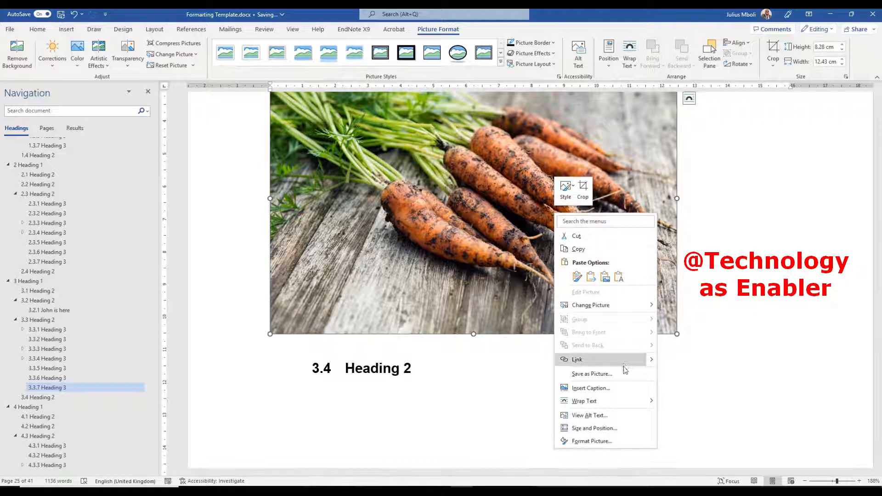
click(478, 236)
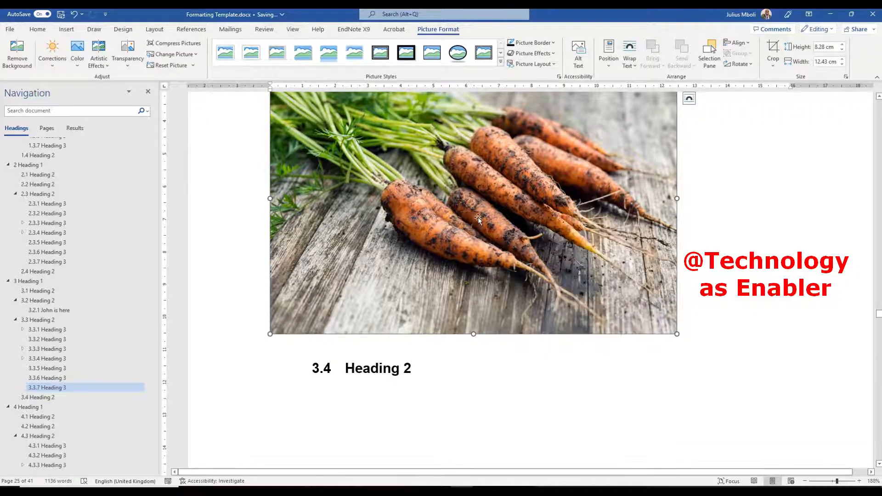
right_click(458, 206)
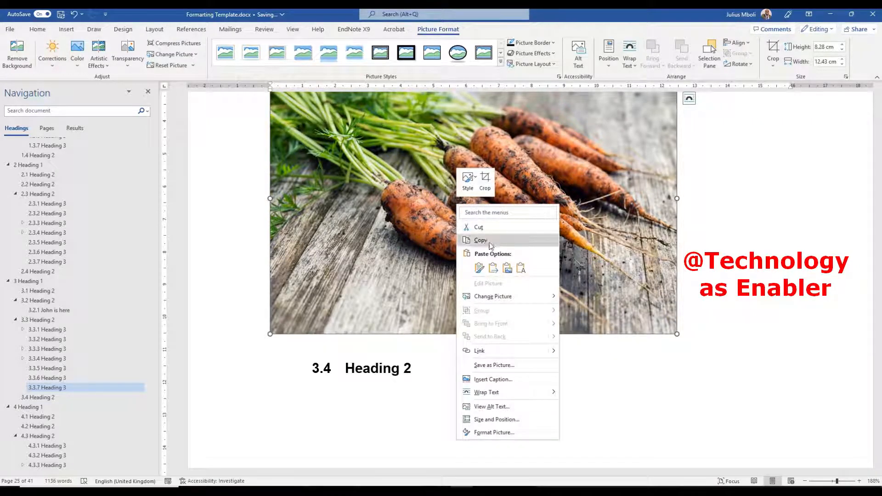
click(501, 380)
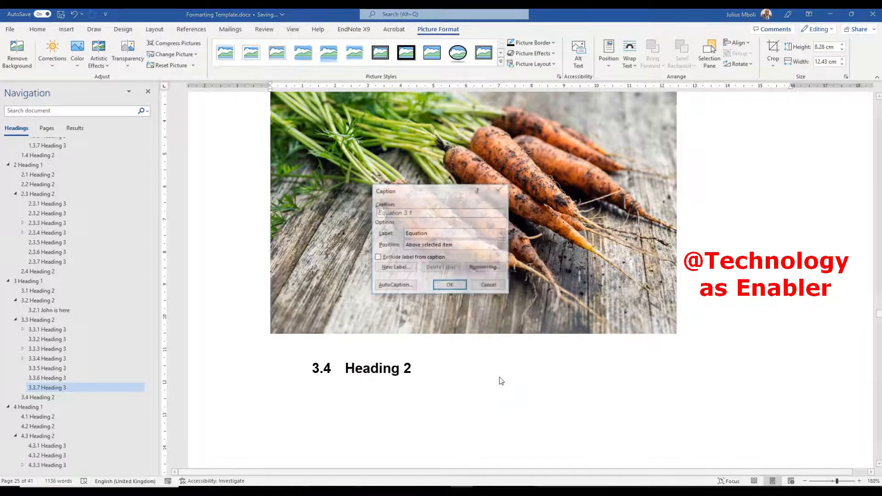
click(489, 286)
- Start a caption for the carrot picture with the Figure label, positioned below the selected item
click(192, 30)
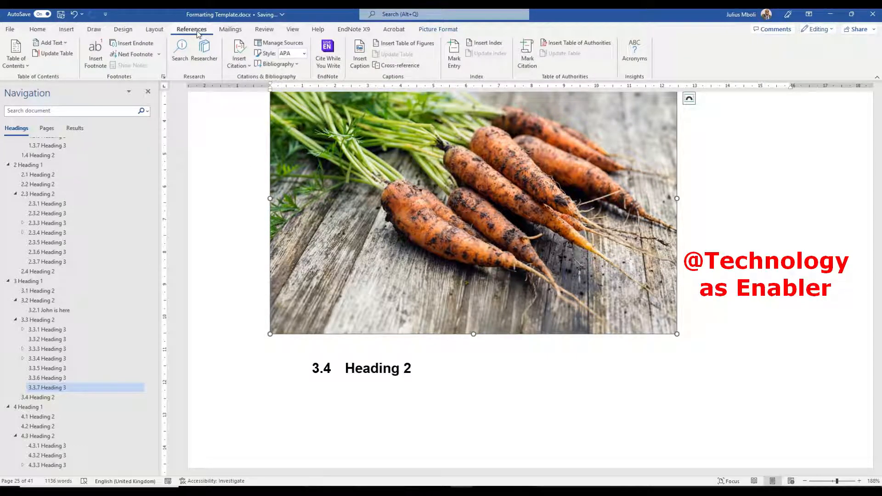
click(361, 64)
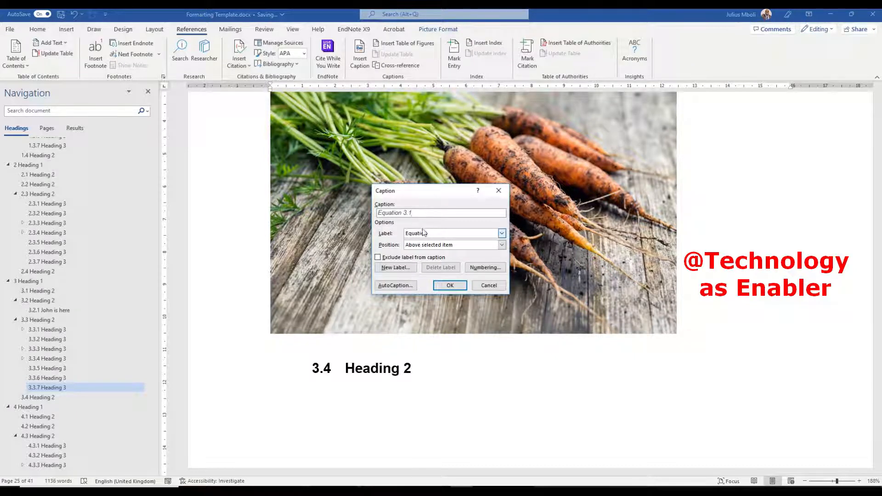
click(501, 234)
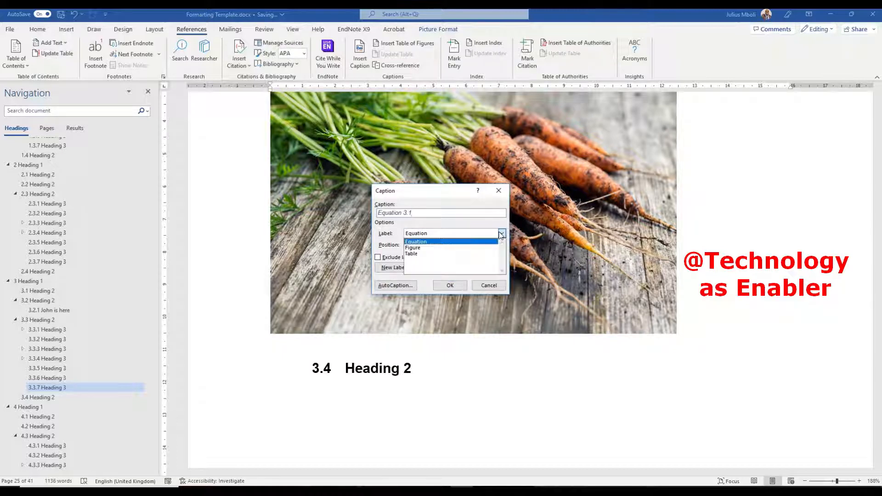
click(434, 250)
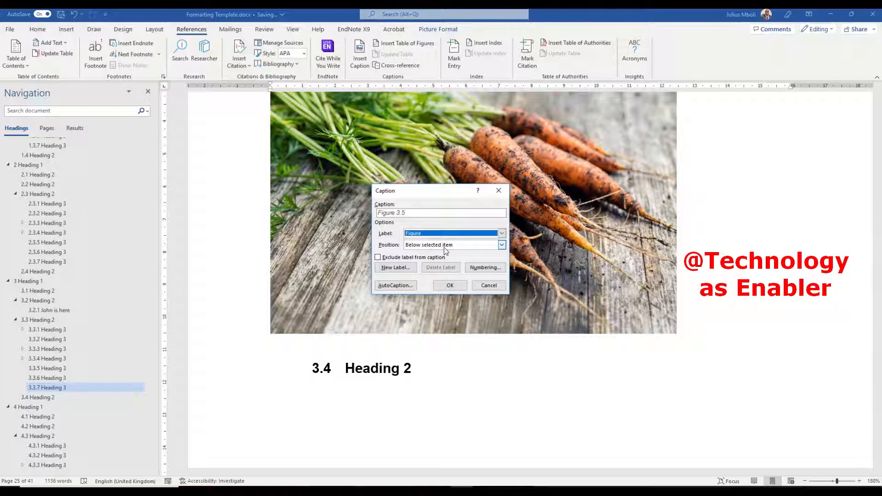
- Switch the caption label to Table and back to Figure
click(502, 233)
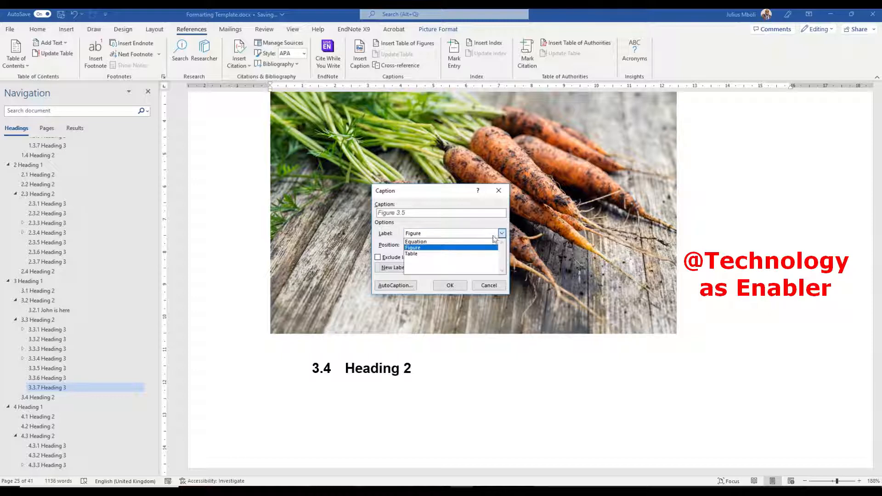
click(449, 254)
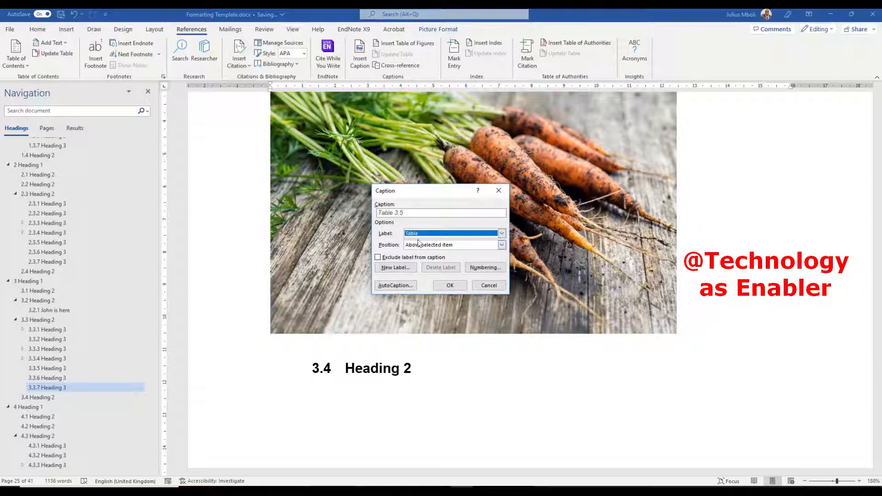
click(502, 234)
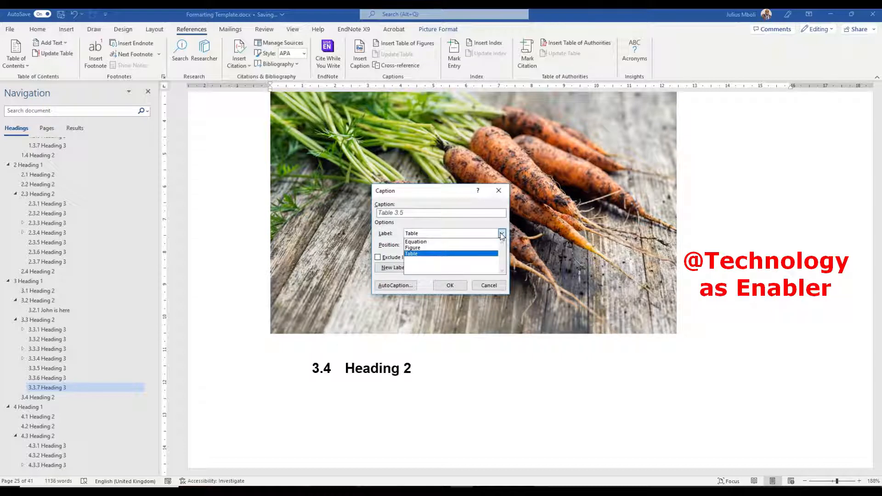
click(451, 247)
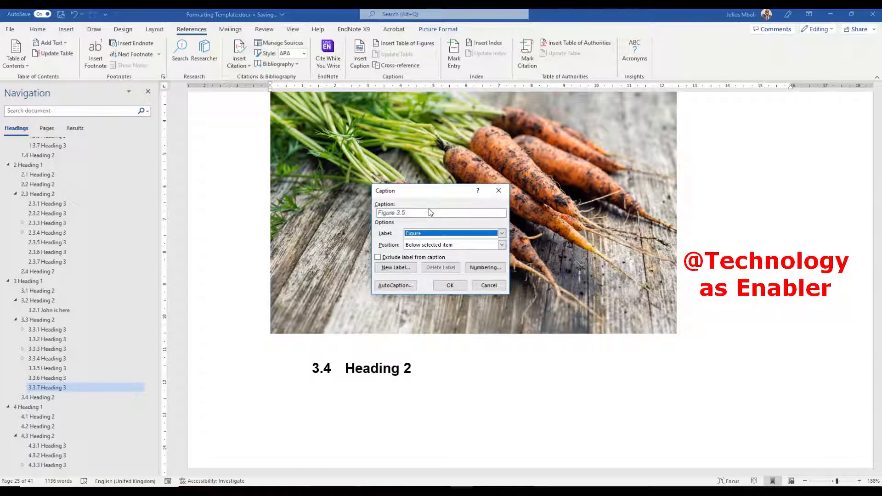
- Complete the carrot picture's caption as "Figure 3.5: An online image" and insert it
click(429, 213)
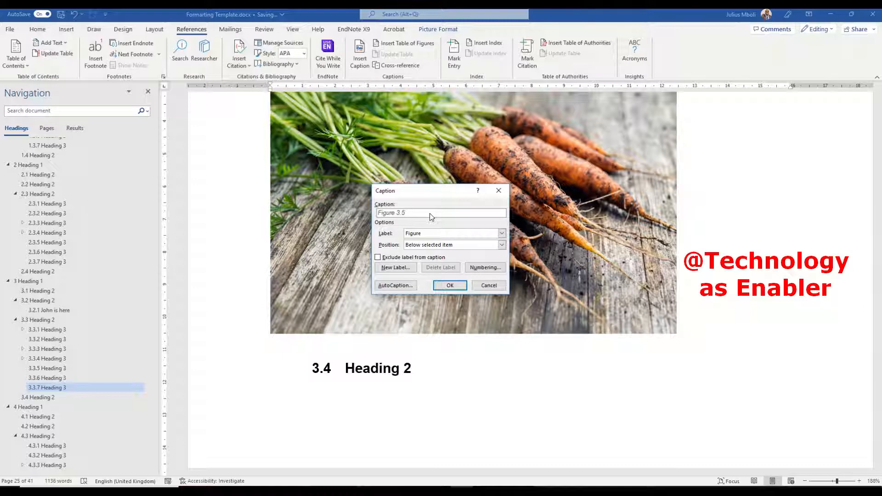
text(: A)
click(450, 285)
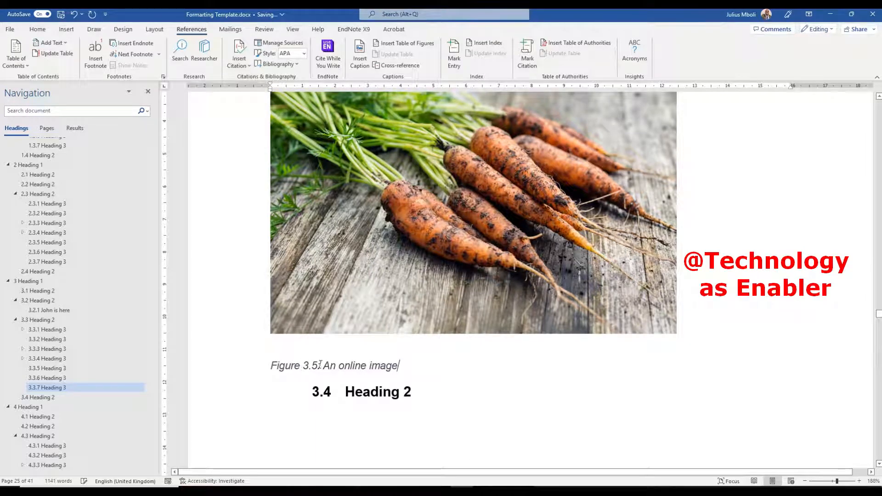
- Add blank lines between the chapter 4 Heading 1 and the 4.1 Heading 2
scroll(320, 364, down, 3)
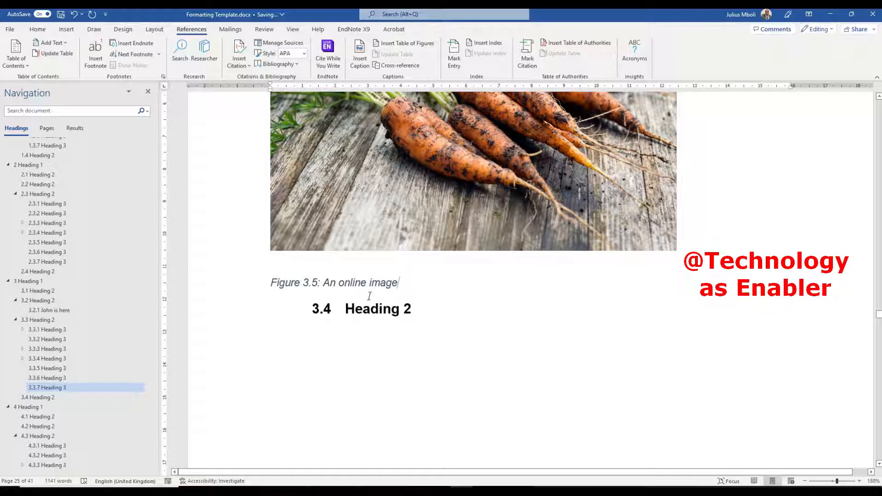
scroll(418, 256, down, 10)
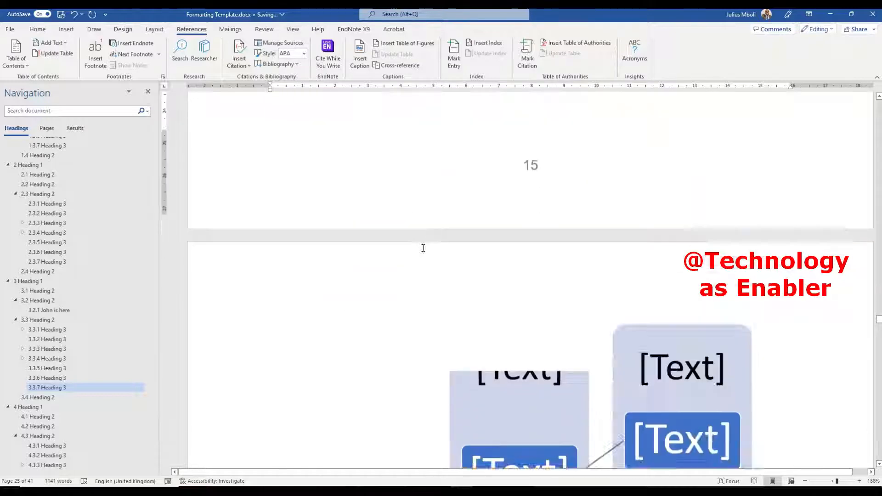
scroll(423, 248, down, 20)
scroll(419, 282, up, 10)
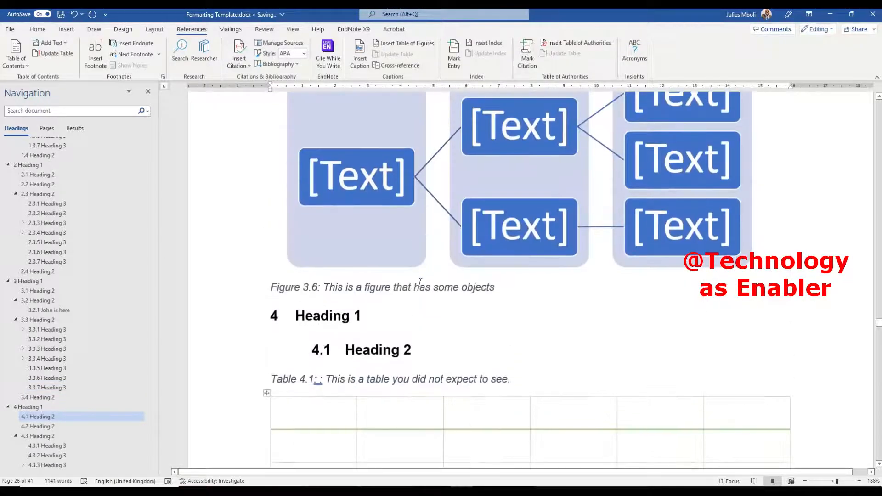
click(376, 333)
key(Return)
scroll(391, 299, down, 8)
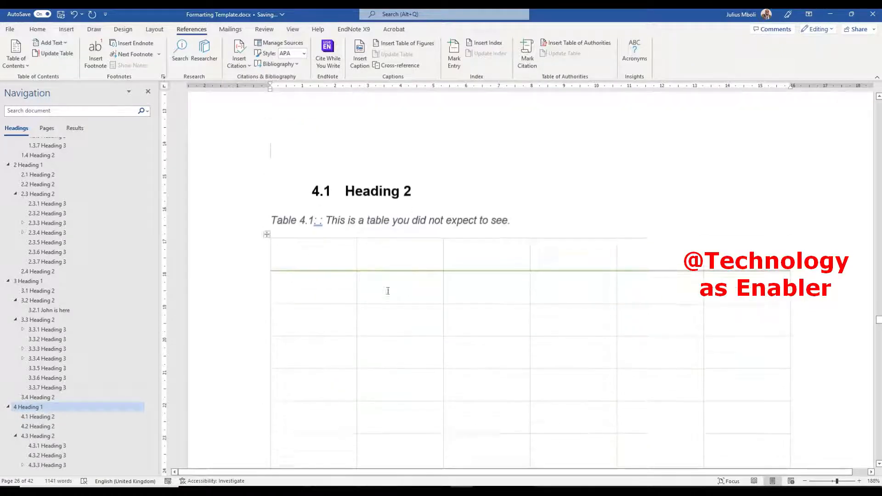
- Accept the grammar suggestion that removes the space between the colons in the Table 4.1 caption
scroll(394, 269, up, 5)
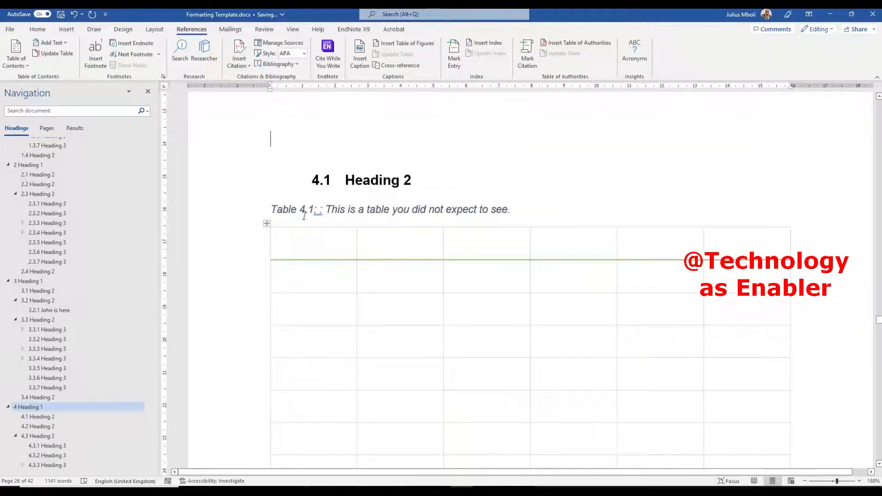
click(318, 210)
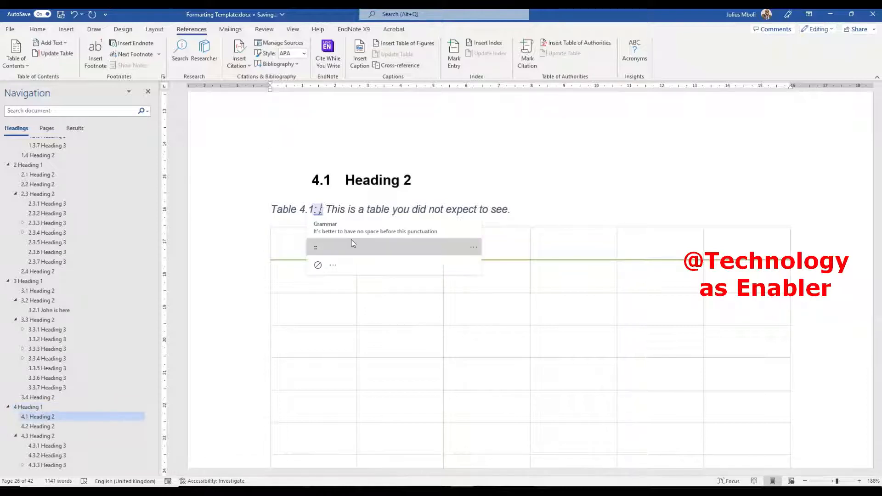
click(352, 242)
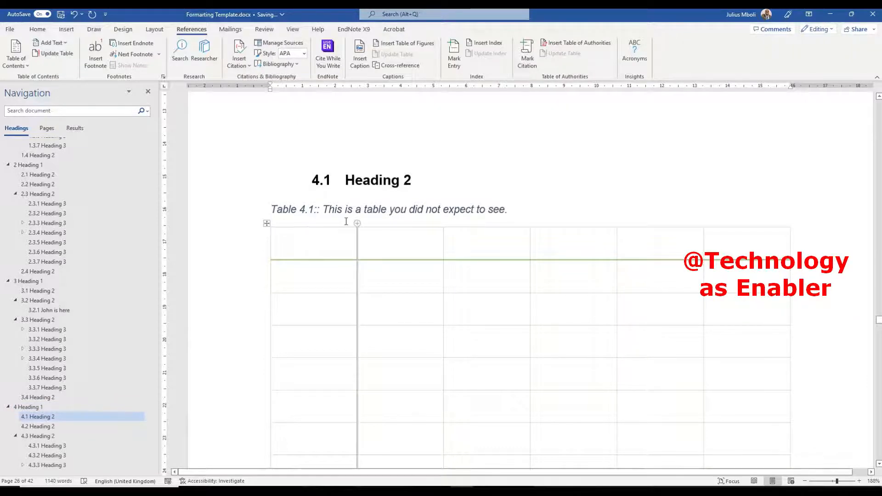
- Insert a table of four columns and three rows in the blank space under the chapter 4 Heading 1
scroll(421, 229, up, 5)
scroll(422, 228, up, 1)
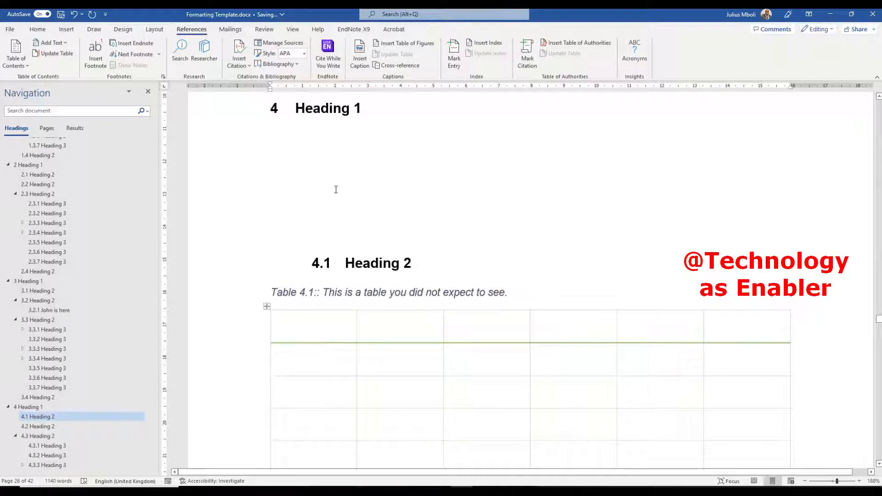
click(336, 189)
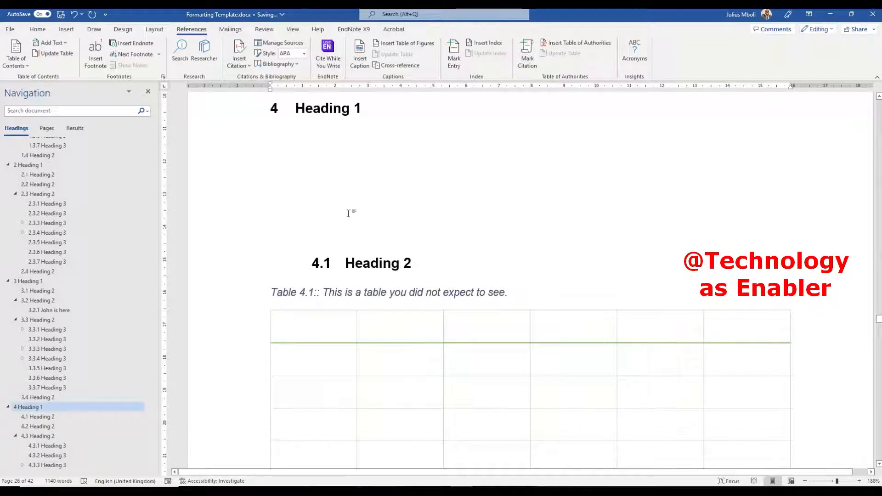
click(66, 29)
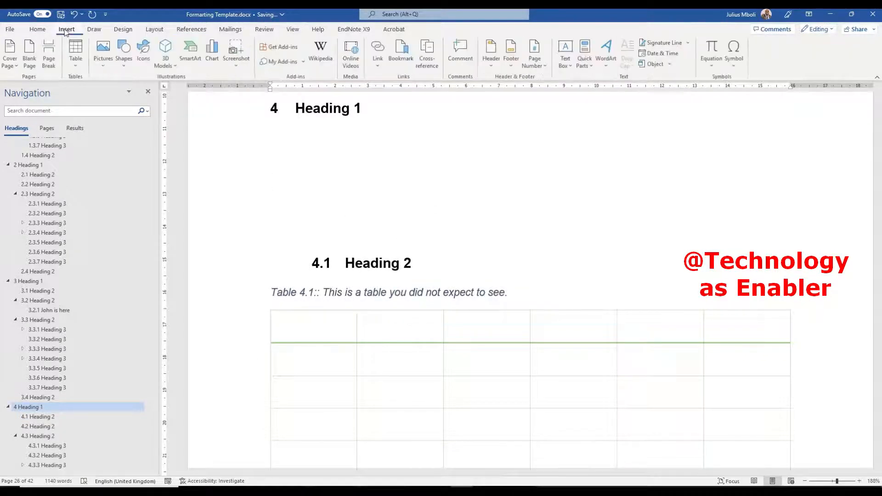
click(77, 64)
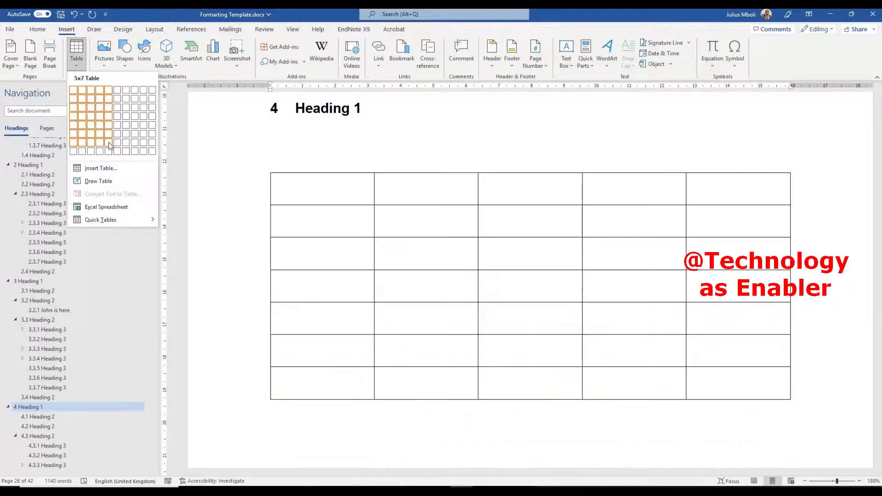
click(103, 109)
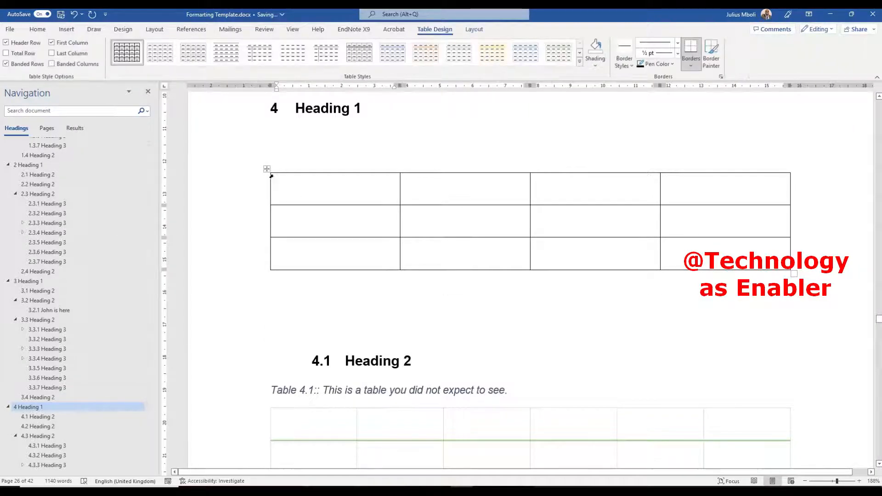
- Try a black grid style and a gray list style on the whole new table, settling on the black version of that list style
click(267, 169)
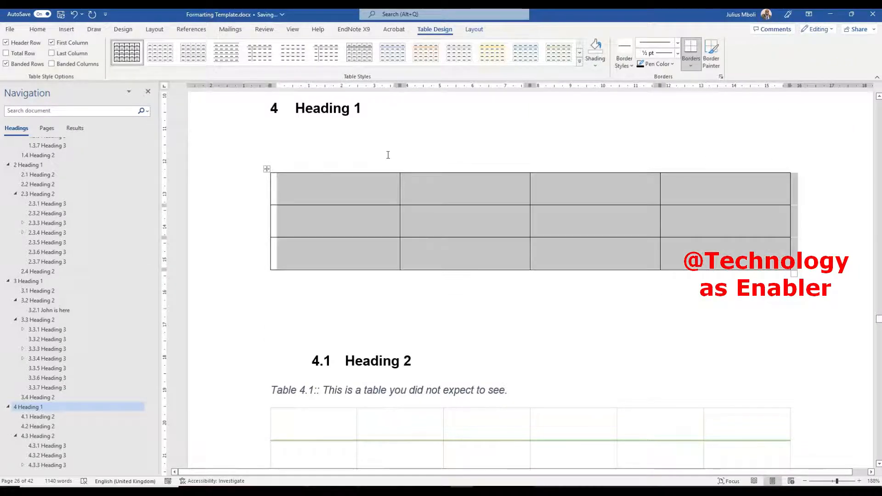
click(580, 61)
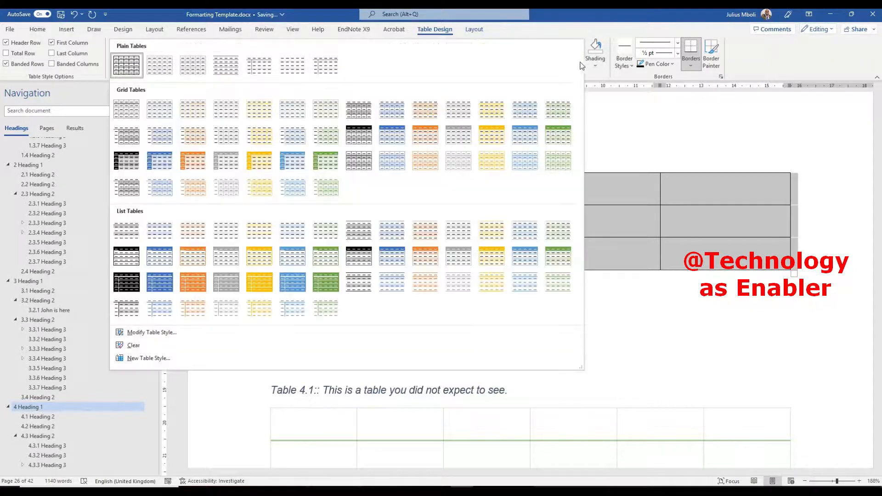
click(138, 188)
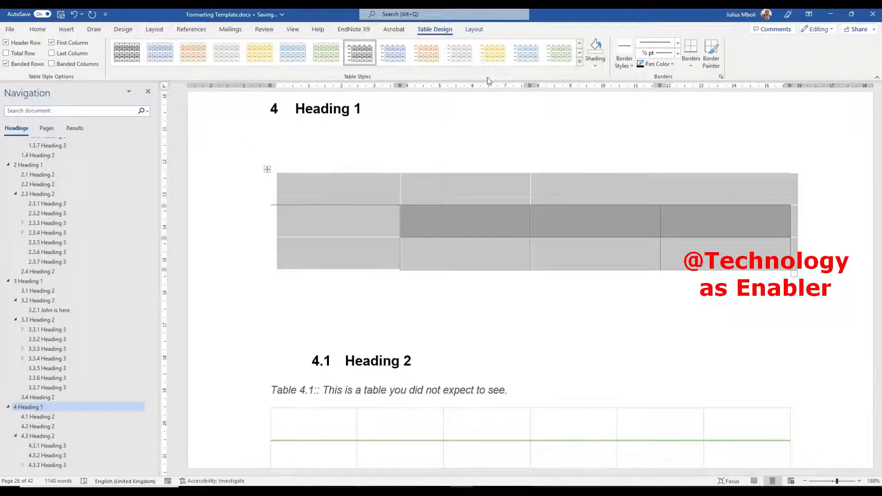
click(579, 61)
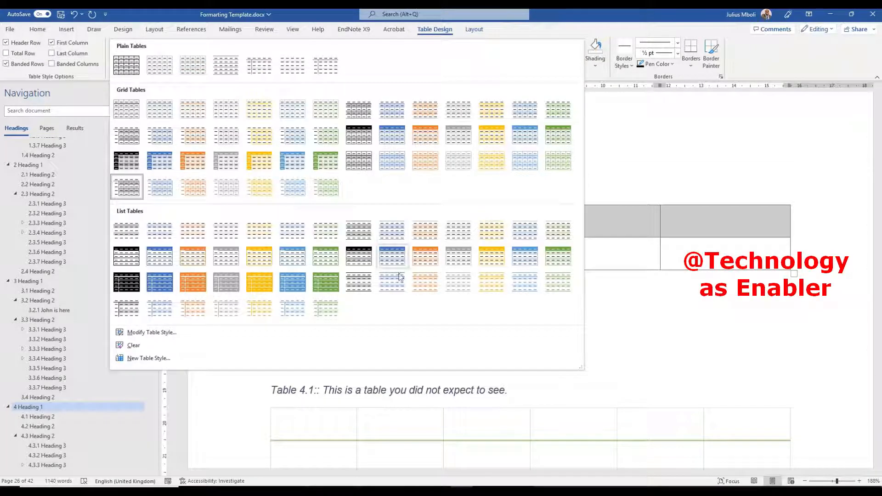
click(224, 308)
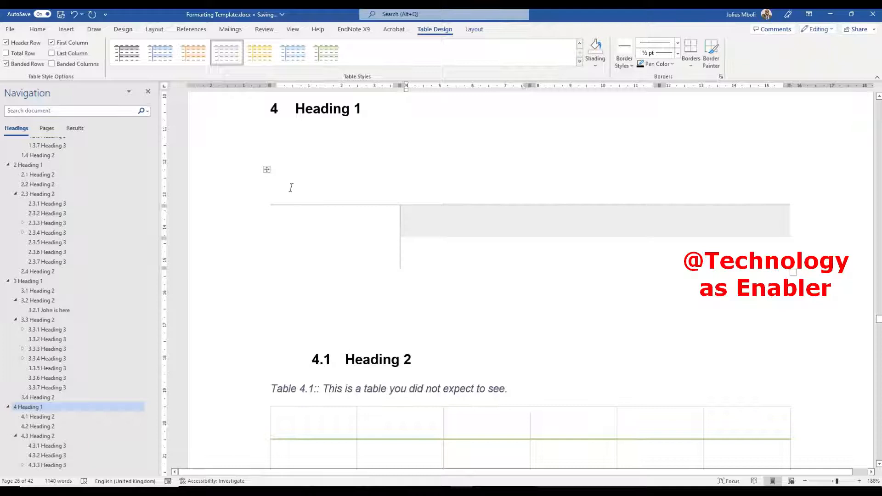
click(265, 170)
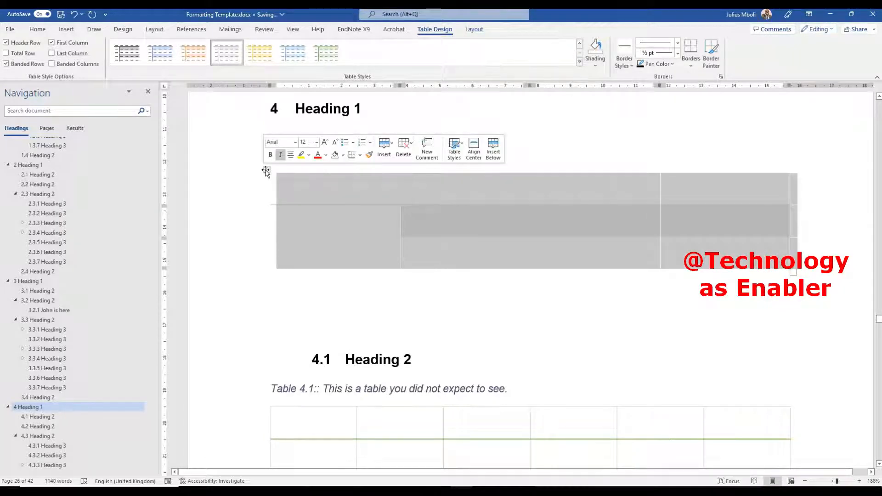
click(132, 54)
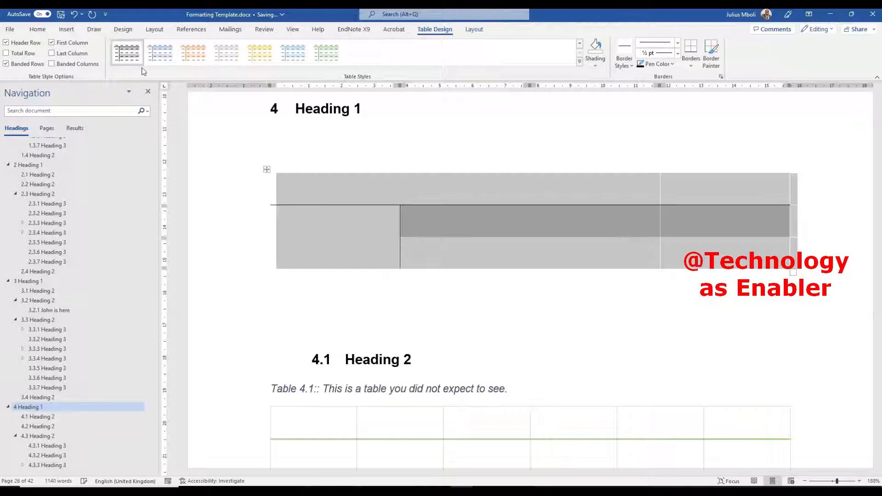
- Insert the caption "Figure 4.1: An empty table" below the new table, using the Figure label
right_click(266, 171)
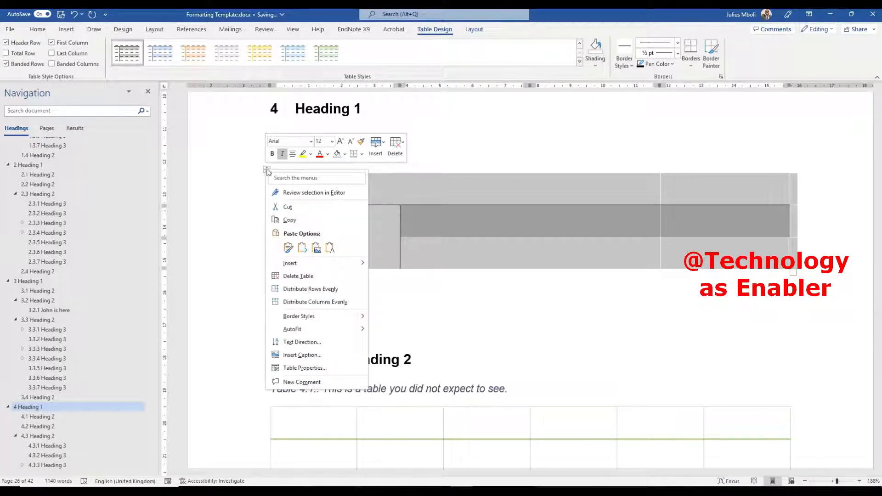
click(314, 356)
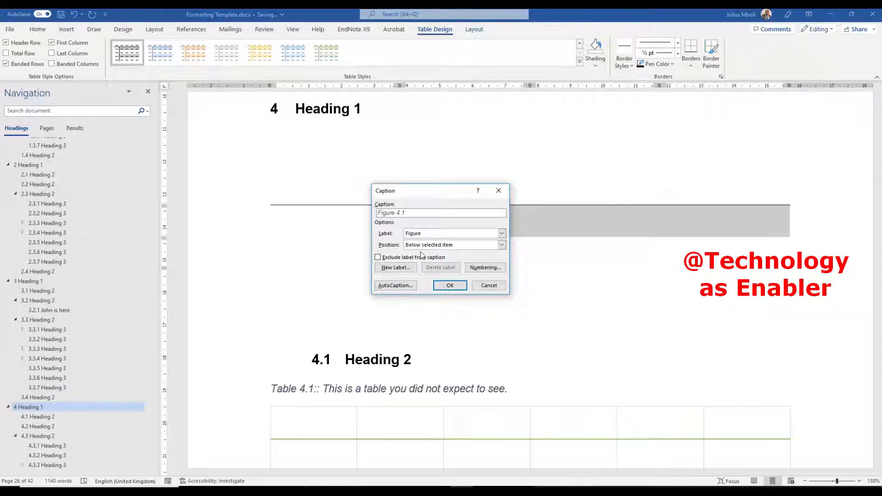
text(n empty table)
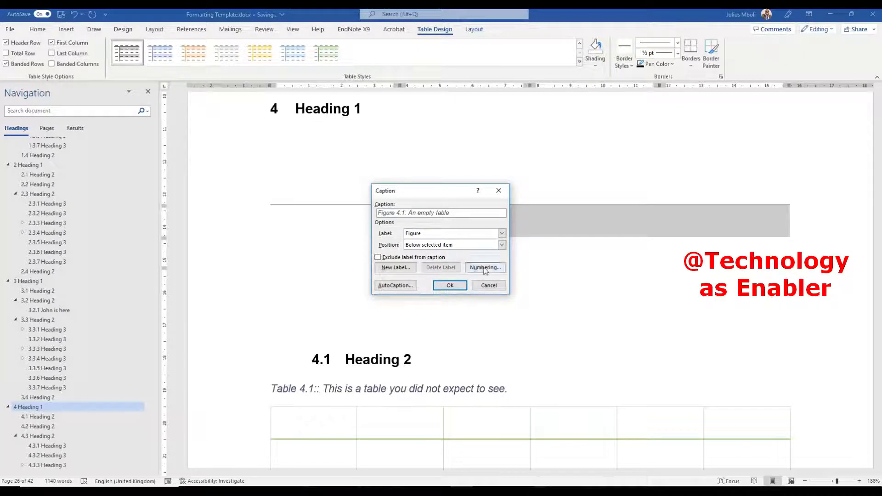
click(452, 286)
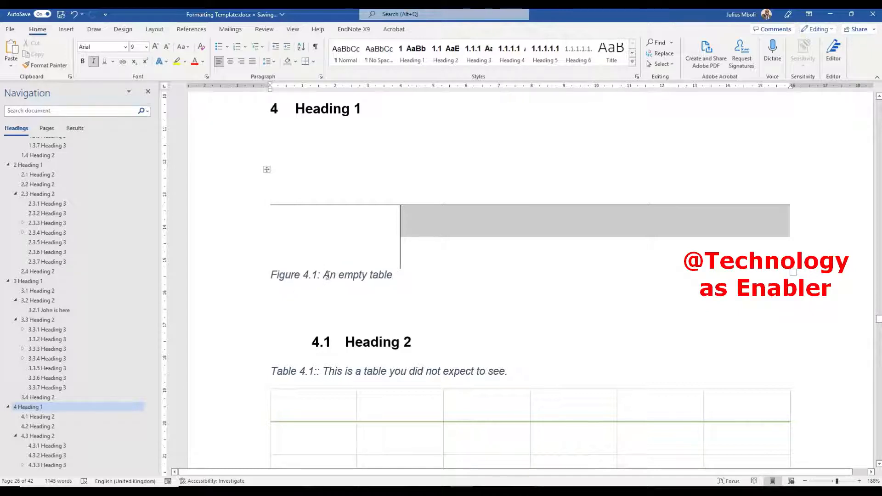
- Delete the text "An empty table" from the figure caption, and undo both that deletion and the caption insertion
drag(323, 276, 392, 276)
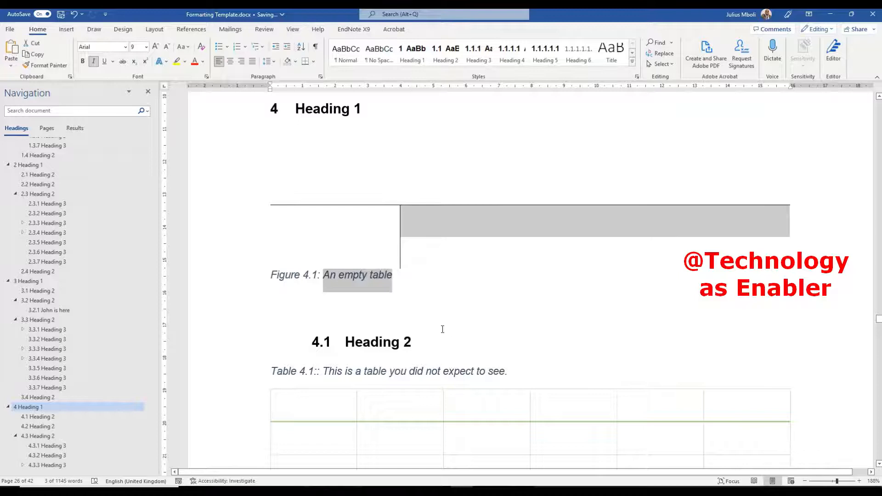
key(Delete)
key(ctrl+z)
key(ctrl+z)
click(420, 268)
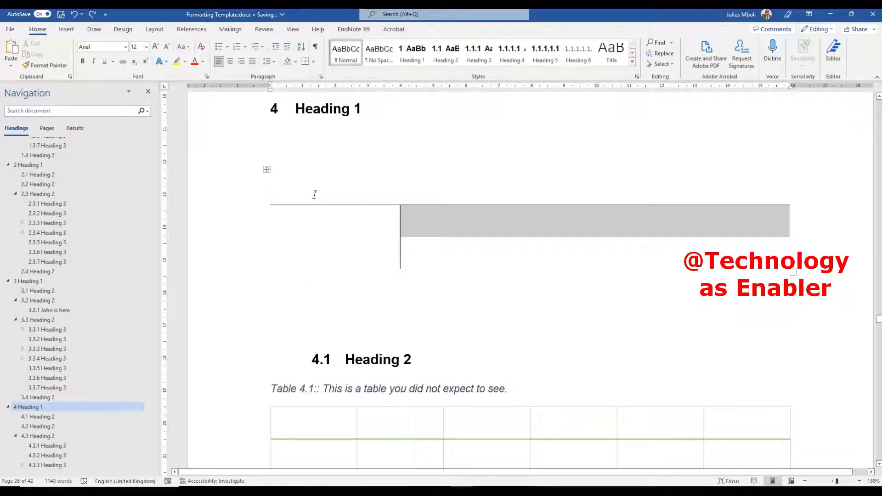
- Insert the caption "Table 4.1: An empty table" above the new table, using the Table label
click(265, 170)
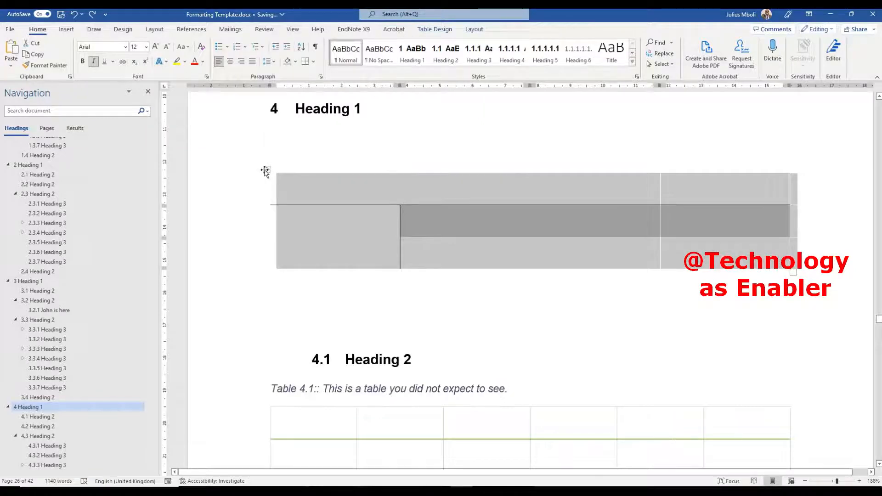
right_click(265, 171)
click(328, 356)
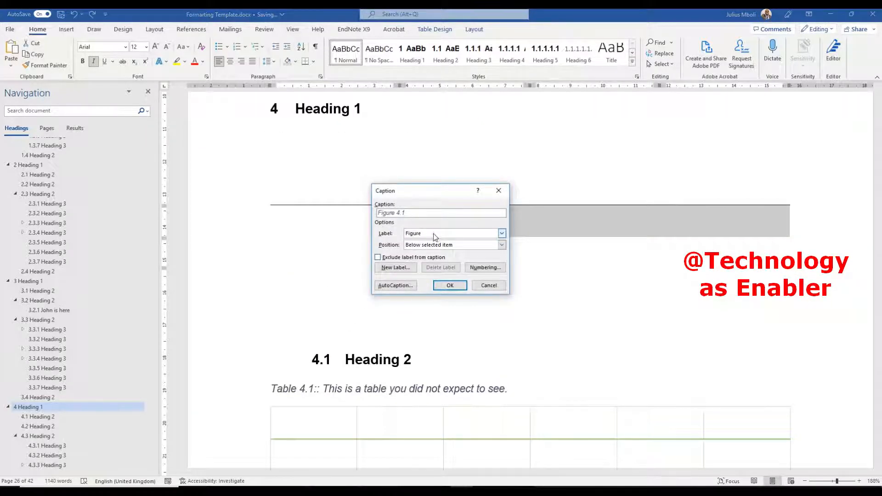
click(502, 233)
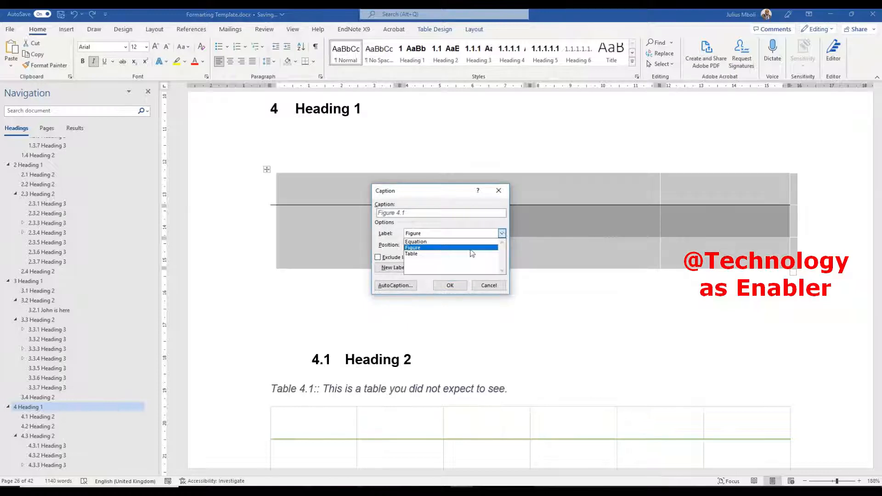
click(446, 256)
click(412, 215)
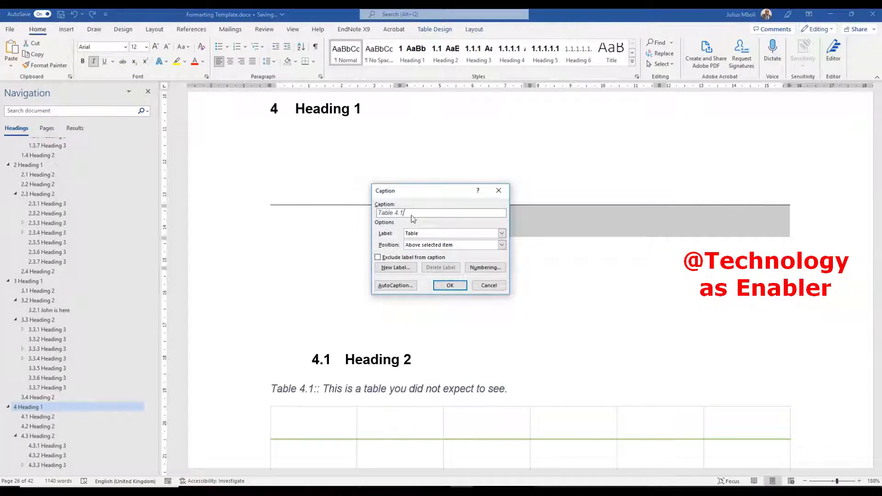
text(: An empty table)
click(450, 285)
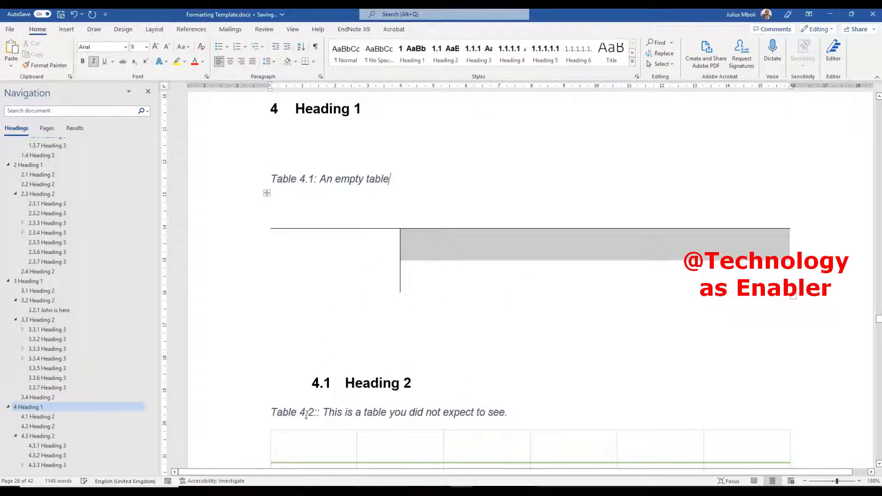
- Remove the extra colon from the Table 4.2 caption so it reads "Table 4.2: This is a table you did not expect to see."
click(318, 414)
key(Delete)
key(Delete)
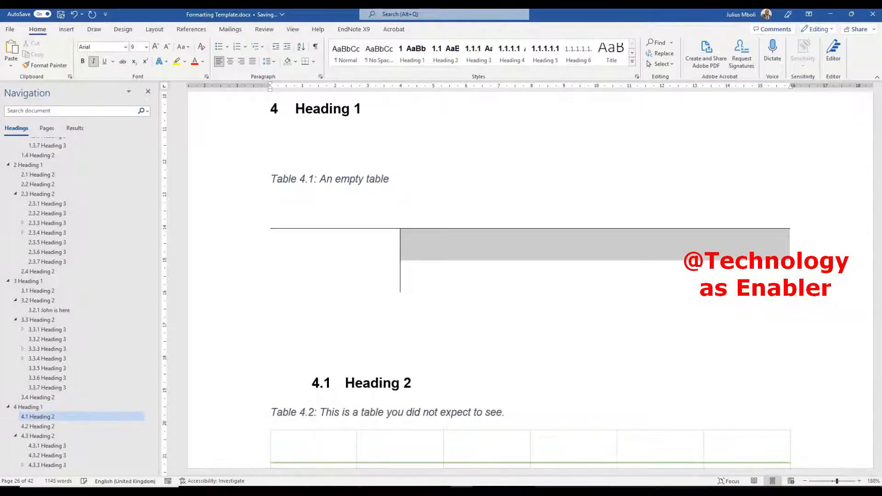
key(Delete)
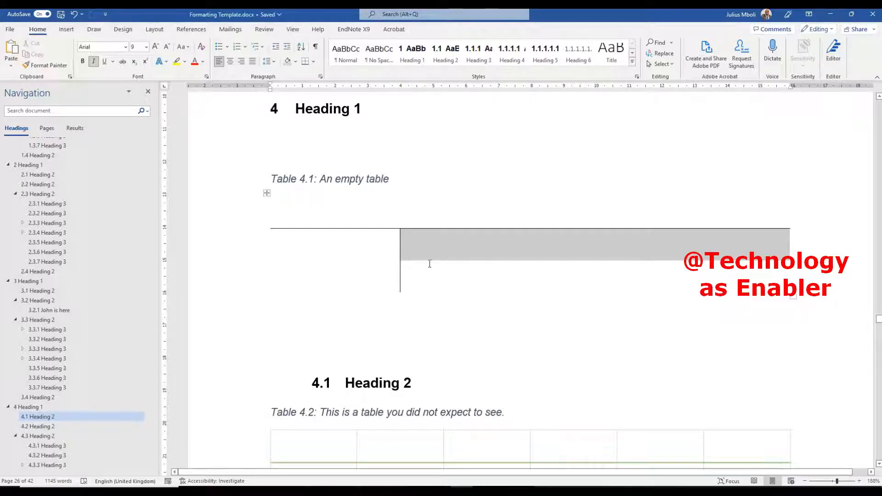
- Add blank lines below the 4.2 heading and insert the built-in Fourier Series equation there
scroll(388, 197, down, 1)
scroll(388, 197, down, 10)
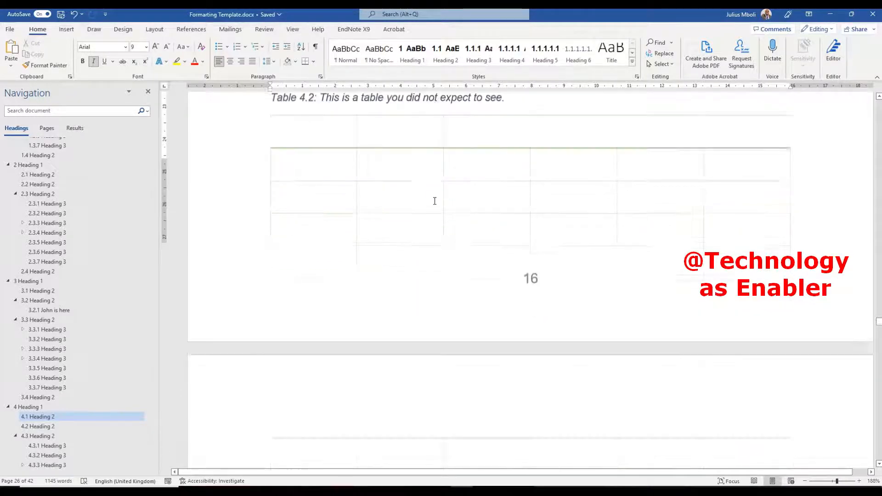
scroll(435, 205, down, 5)
scroll(435, 203, up, 4)
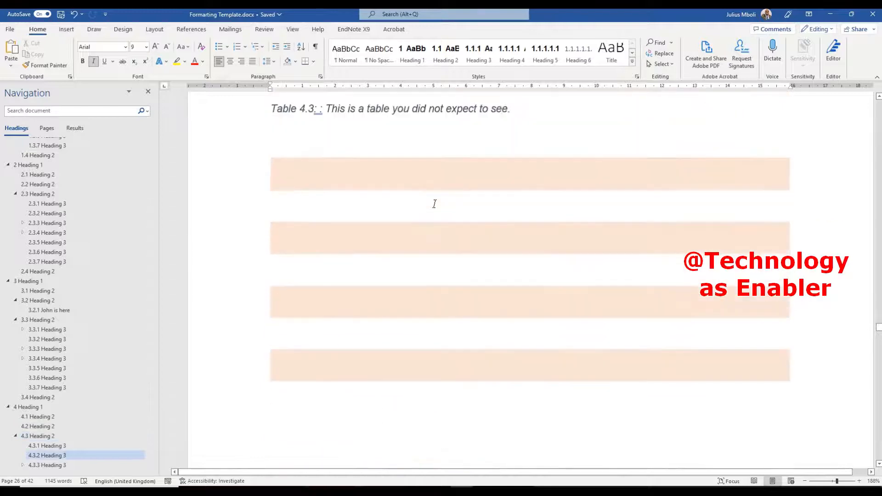
click(435, 156)
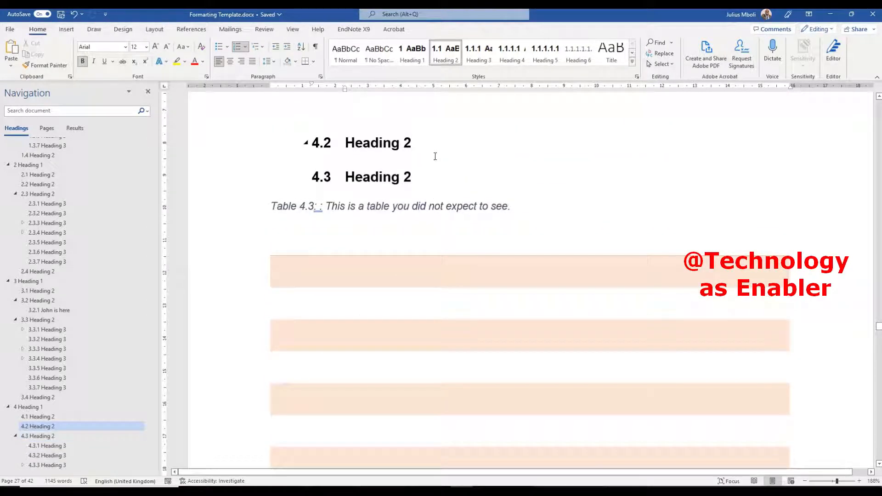
key(Return)
key(Return)
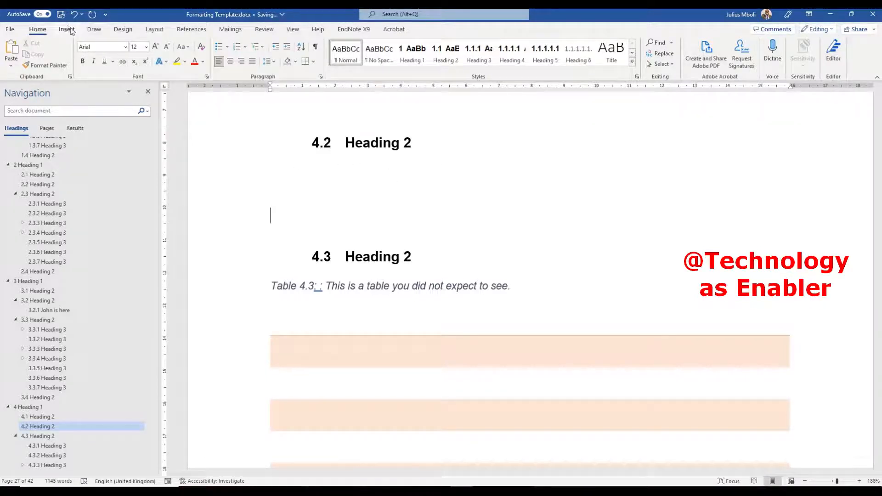
click(67, 29)
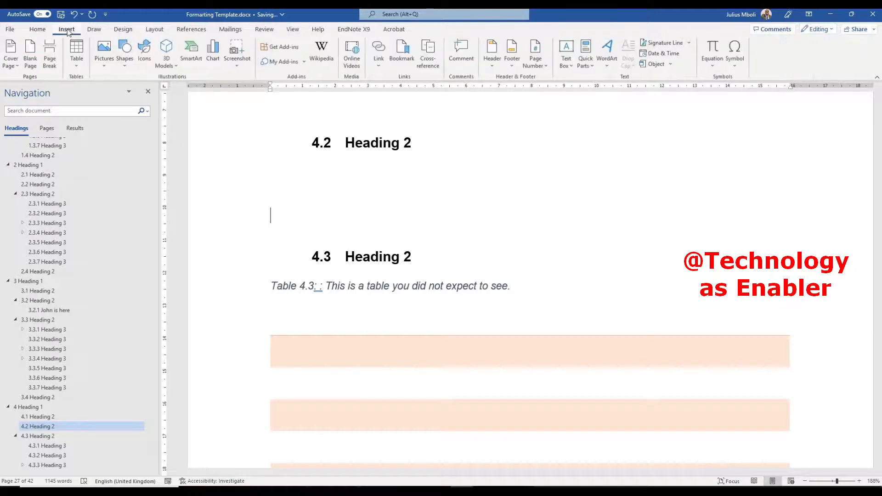
click(715, 64)
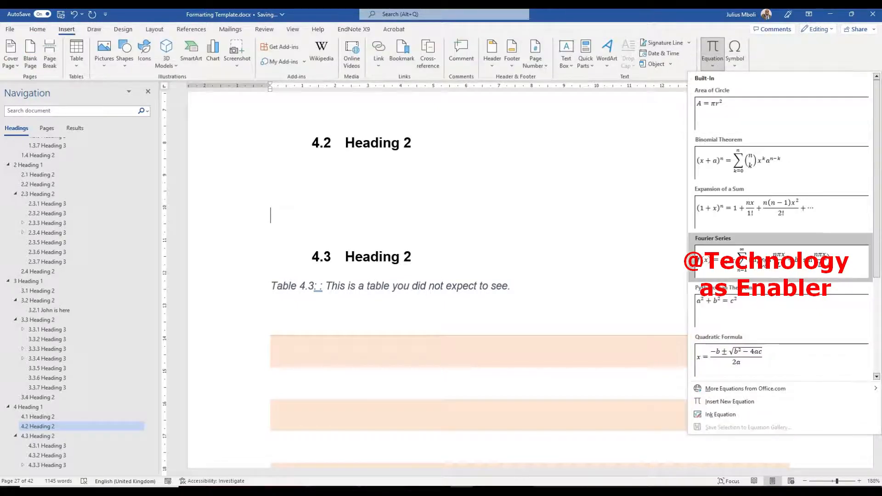
click(764, 262)
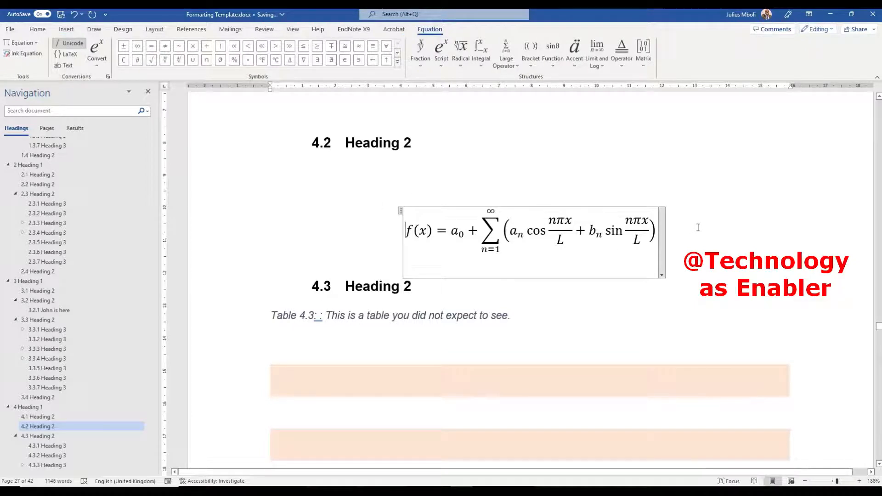
- Insert the caption "Equation 4.1: A sample equation." above the Fourier Series equation, using the Equation label
click(290, 186)
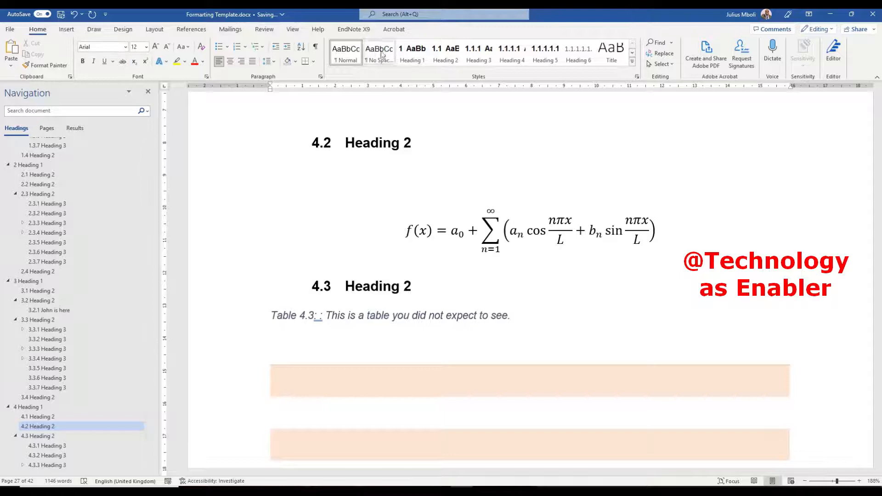
click(192, 29)
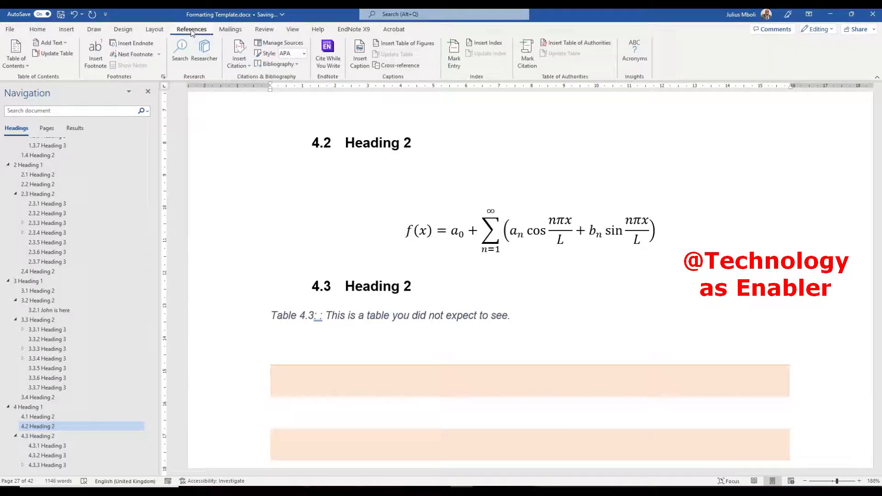
click(361, 62)
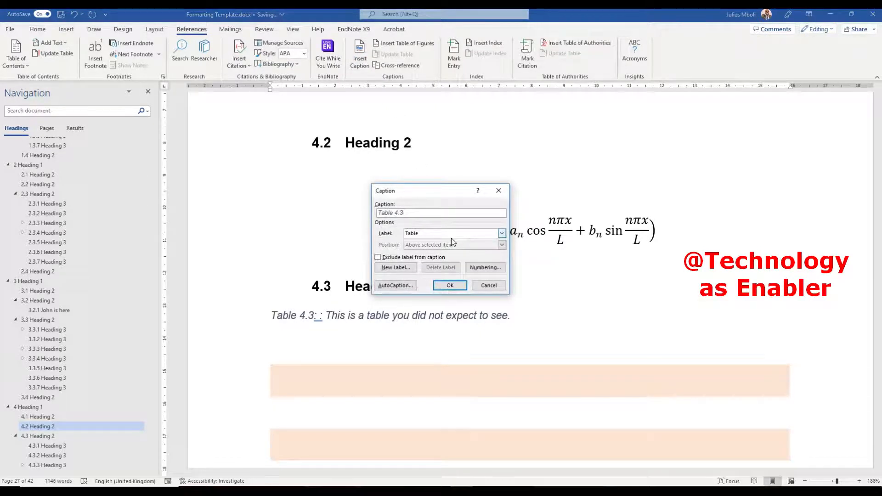
click(502, 234)
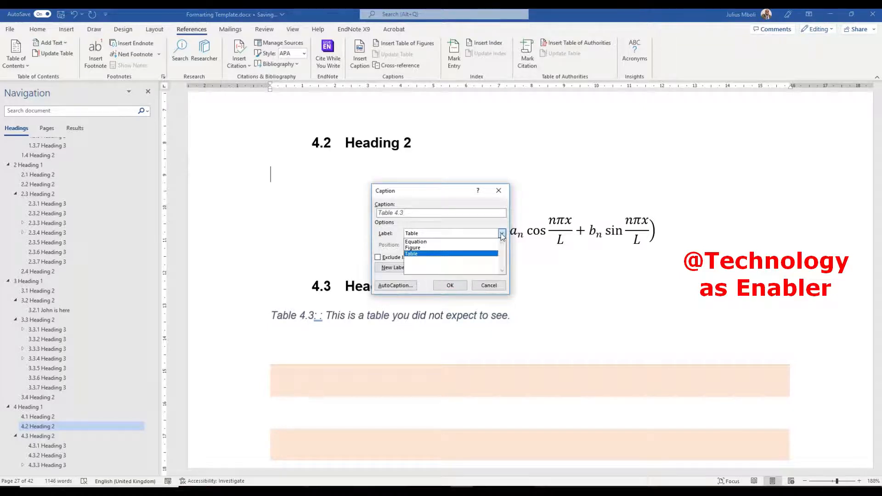
click(444, 242)
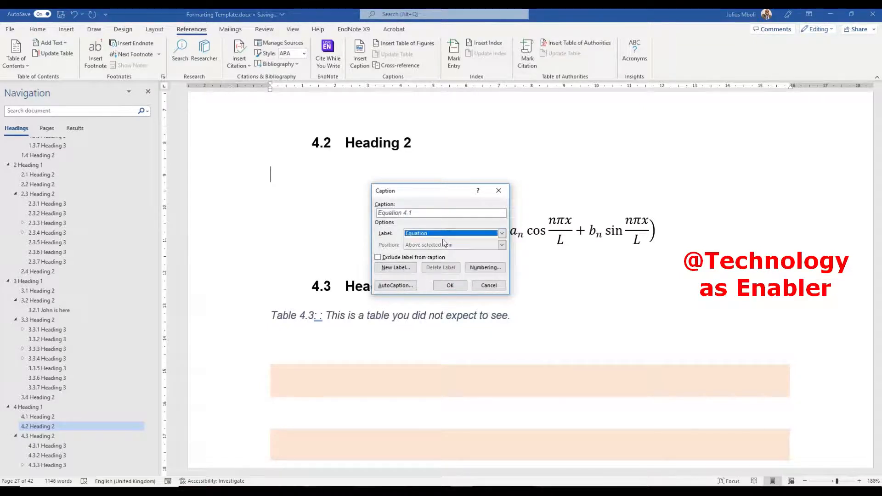
click(429, 214)
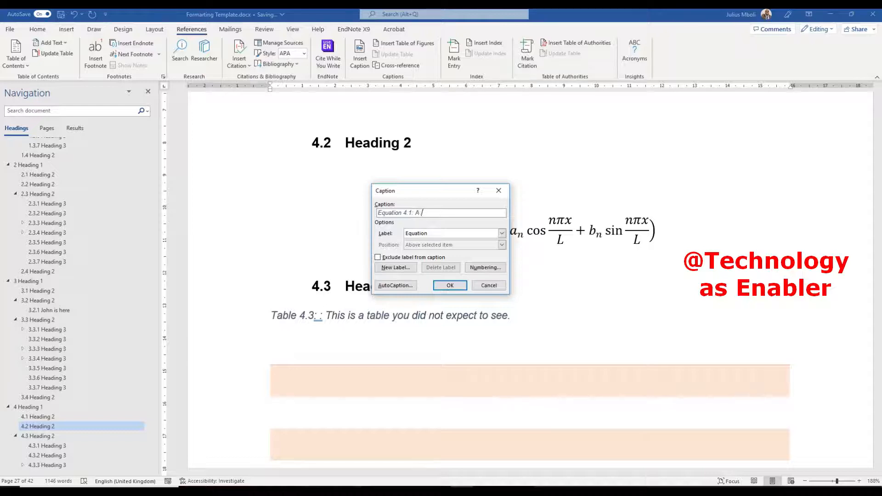
text(: A sample)
click(454, 288)
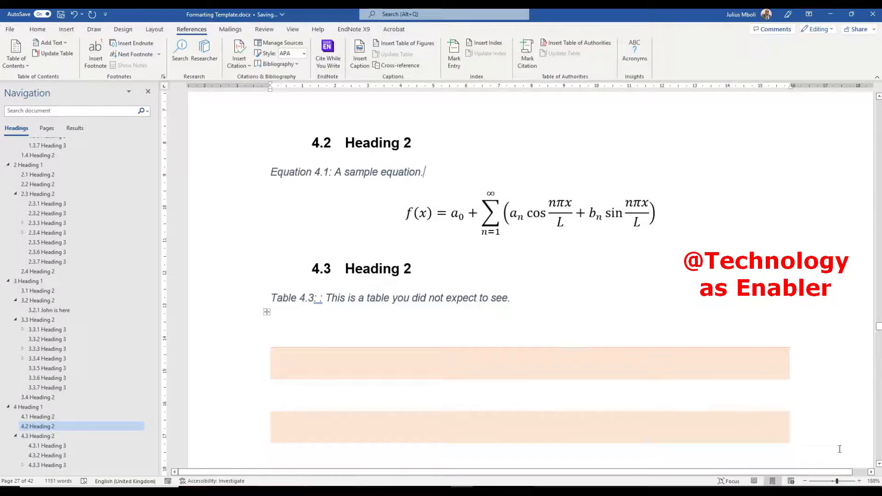
- Replace the placeholder heading that follows Table of Contents with "List of Figures"
ctrl+scroll(508, 276, down, 8)
scroll(522, 285, up, 3)
scroll(522, 284, up, 4)
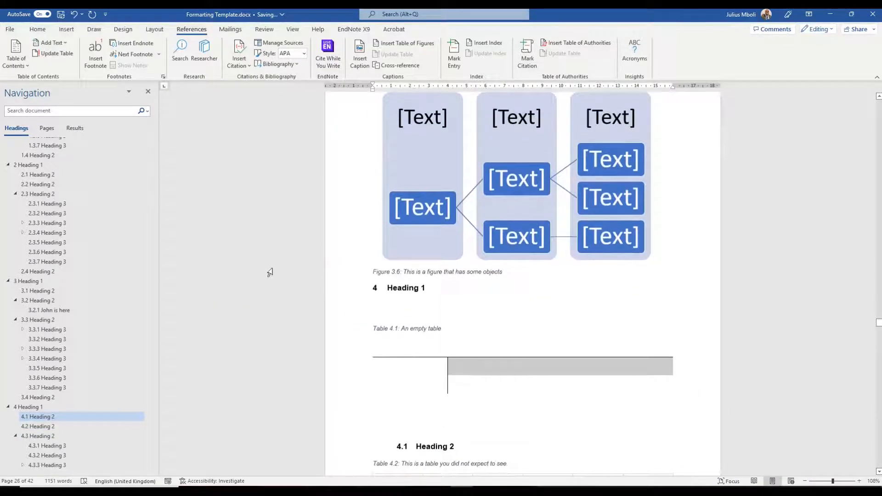
scroll(34, 194, up, 5)
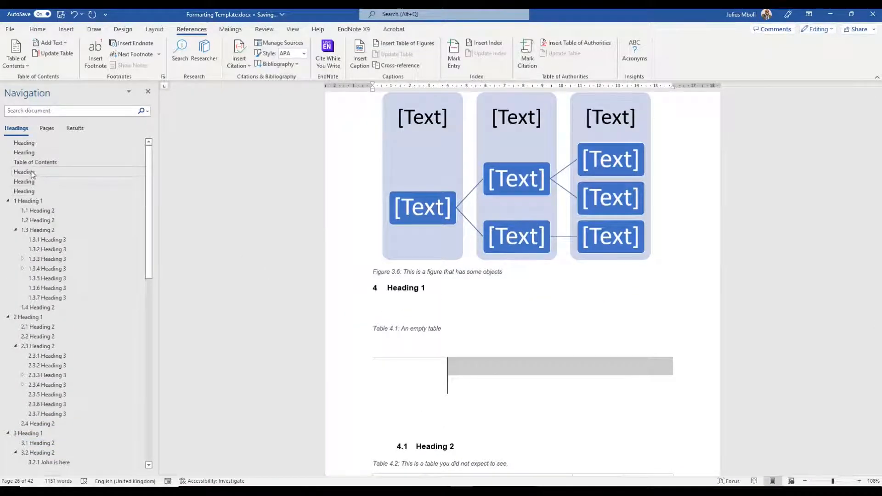
click(28, 172)
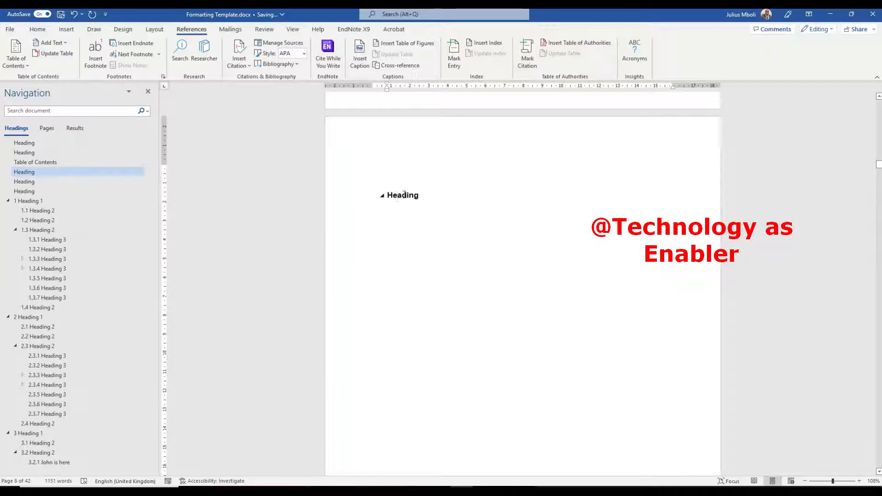
click(422, 195)
text(List of Figures)
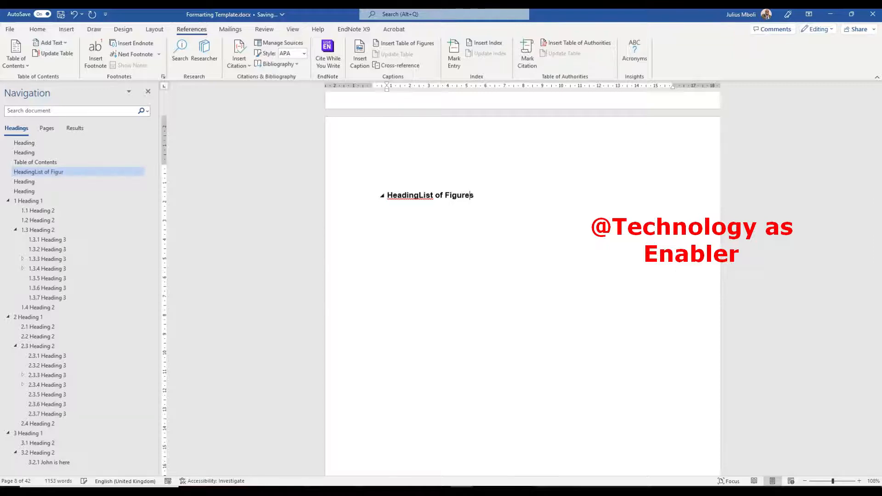
double_click(425, 201)
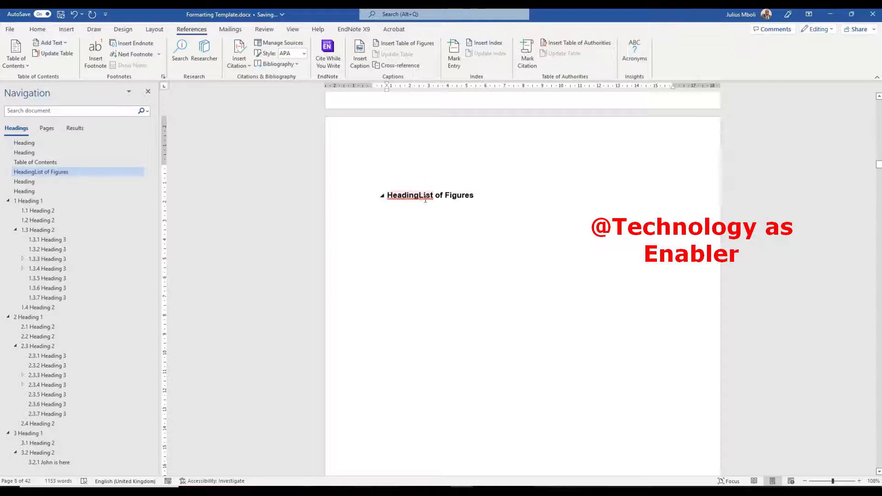
right_click(420, 196)
click(420, 197)
key(BackSpace)
key(BackSpace)
key(BackSpace)
key(BackSpace)
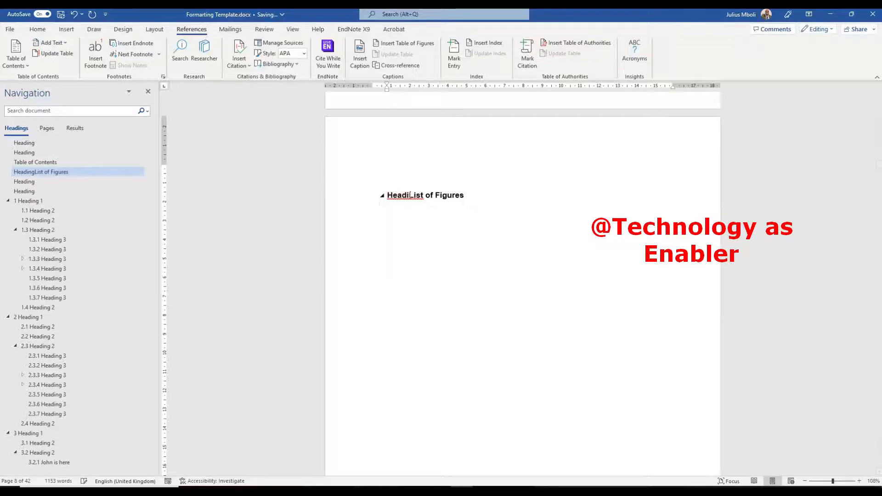
key(BackSpace)
key(BackSpace)
key(BackSpace)
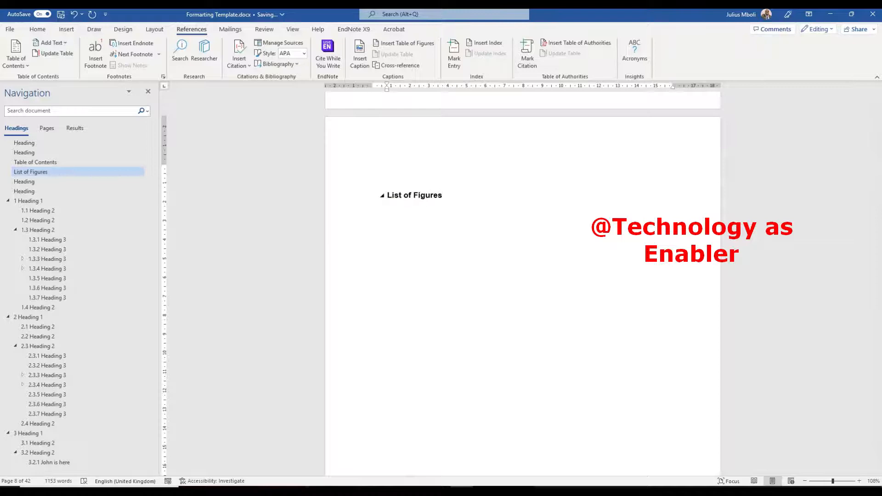
- Replace the placeholder heading that follows List of Figures with "List of Tables"
click(29, 182)
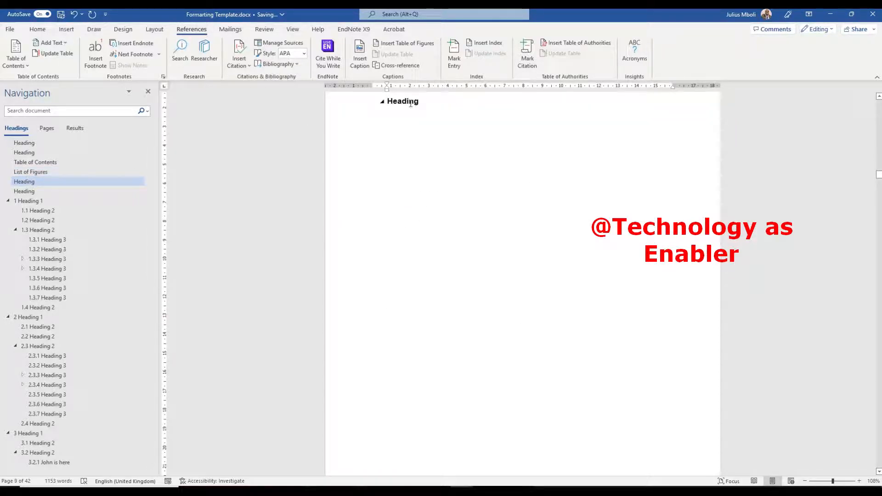
double_click(411, 101)
text(Lis)
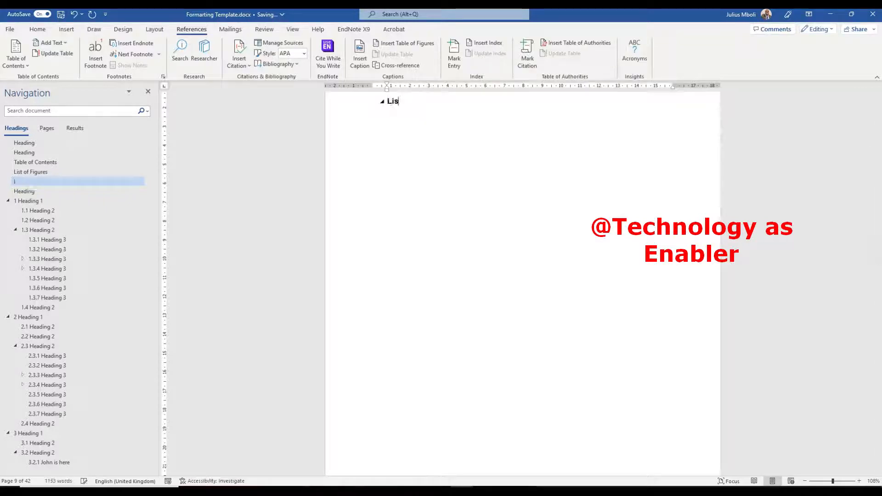
text(t of)
key(Delete)
text(Tables)
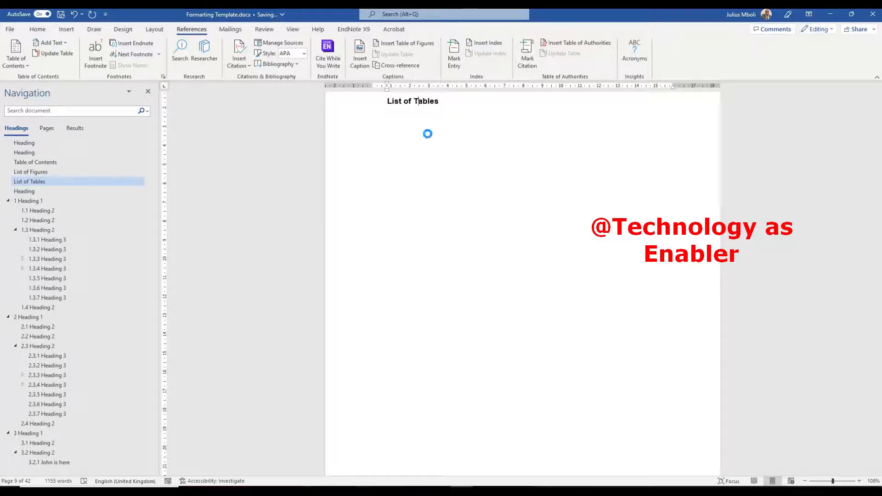
- Insert a table of figures with the Table caption label below the List of Tables heading, and review its entries
click(36, 171)
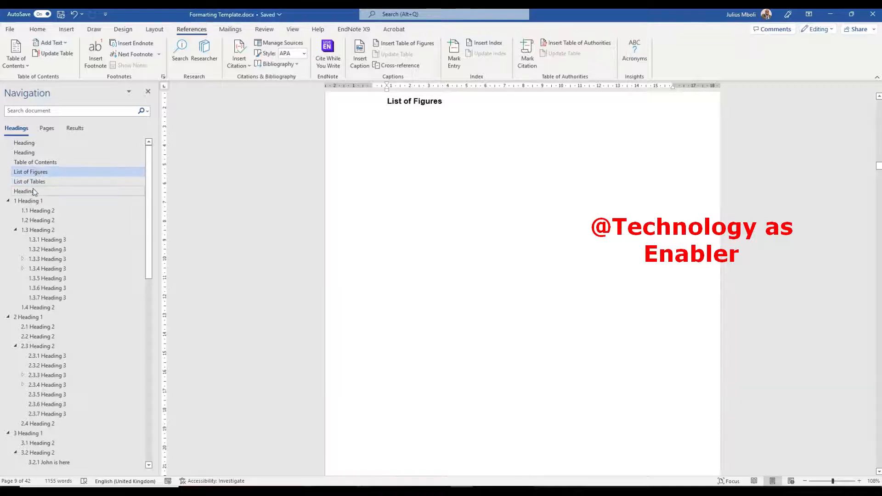
click(33, 183)
click(417, 178)
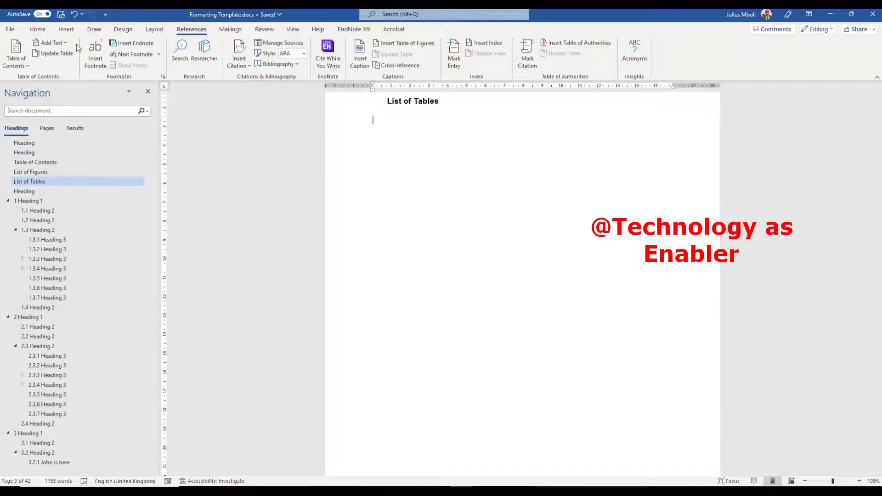
click(37, 29)
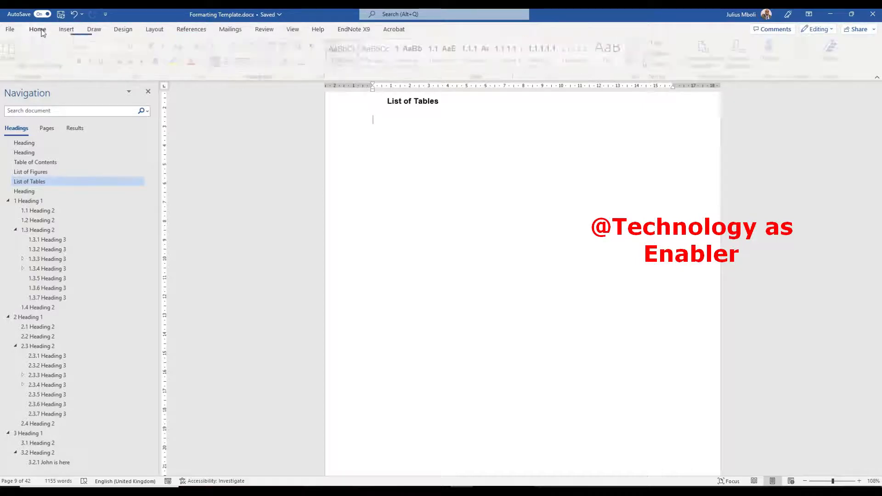
click(192, 29)
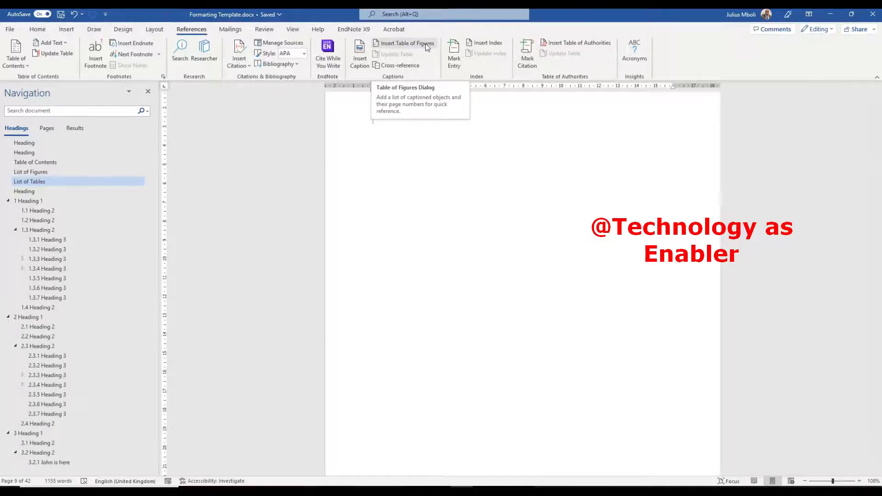
scroll(447, 184, up, 1)
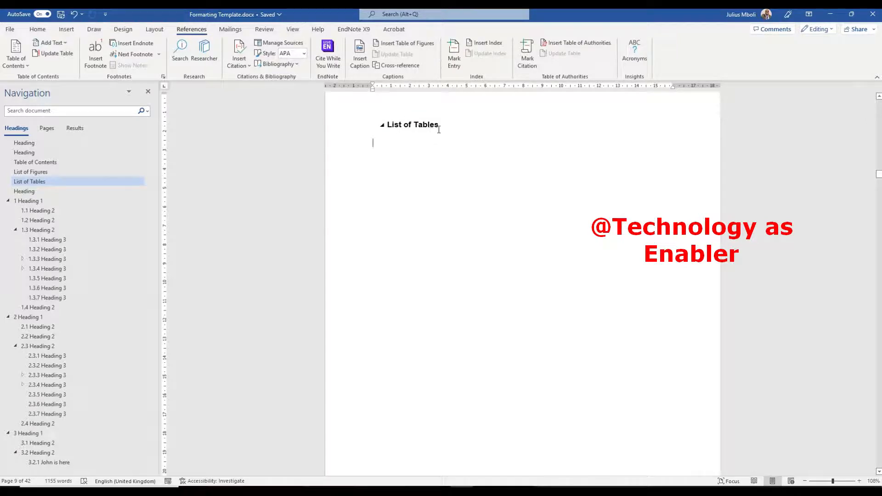
click(415, 43)
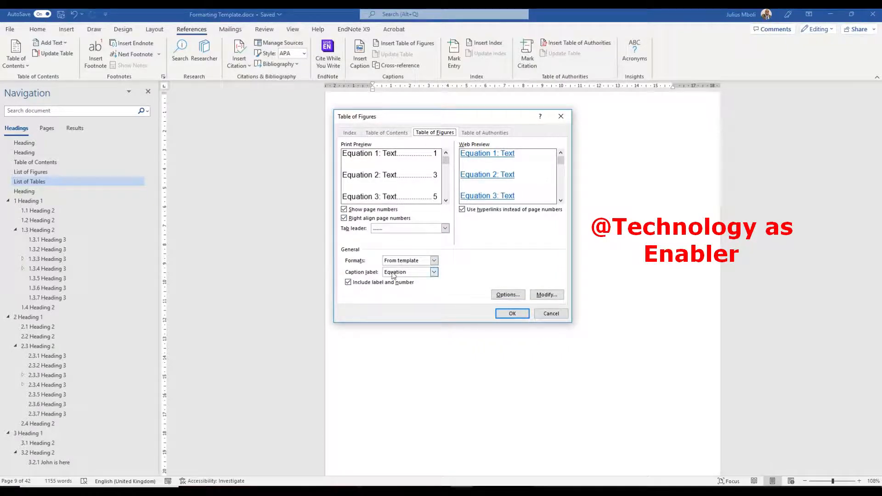
click(434, 272)
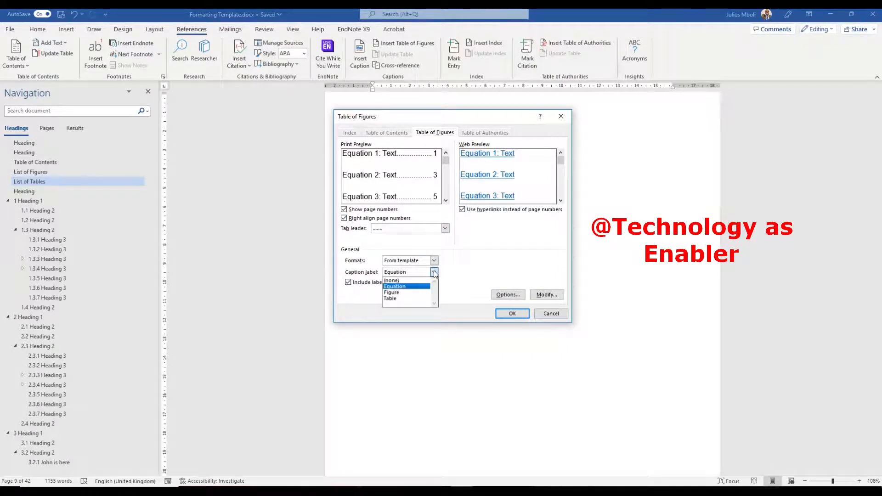
click(403, 298)
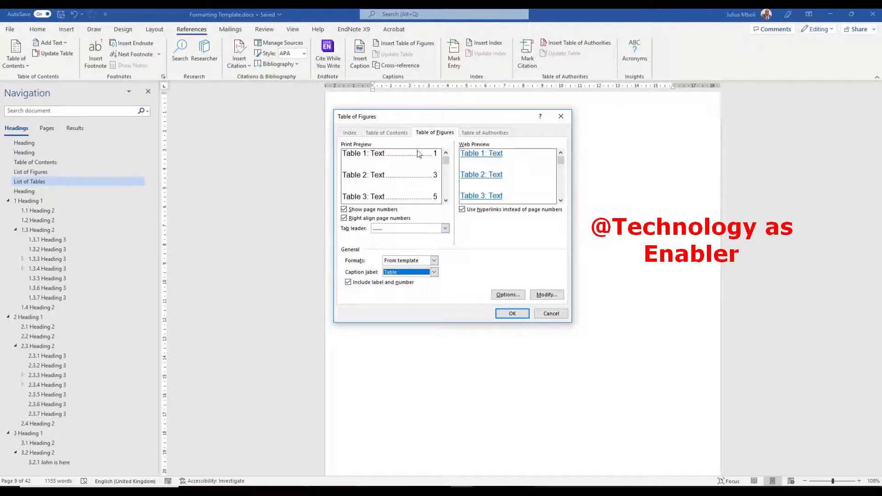
click(513, 314)
scroll(478, 252, up, 5)
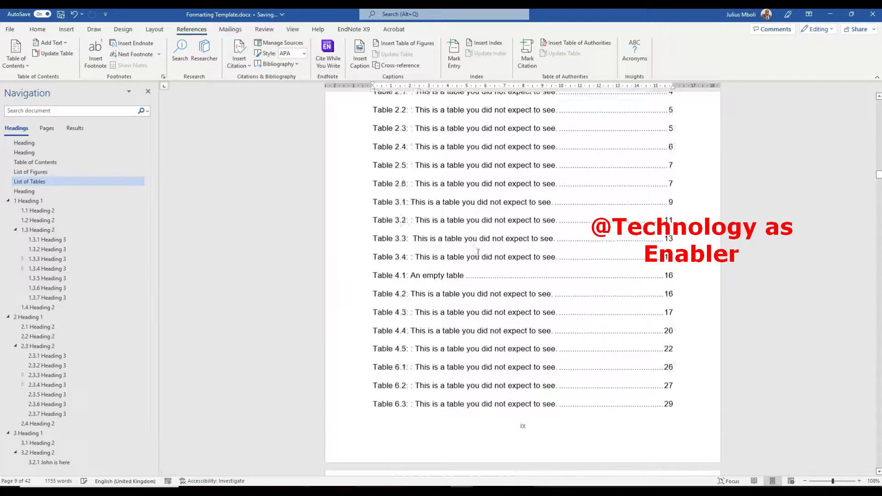
scroll(478, 252, up, 3)
scroll(476, 193, up, 3)
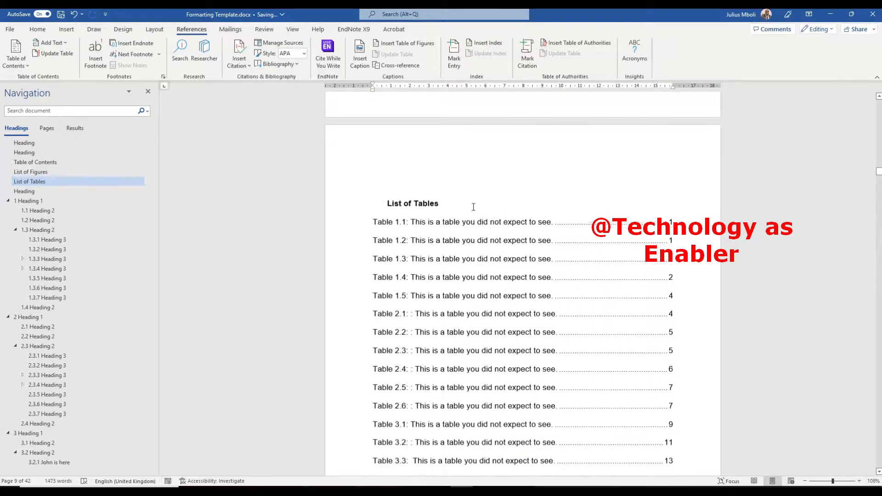
scroll(473, 207, down, 3)
scroll(487, 193, up, 1)
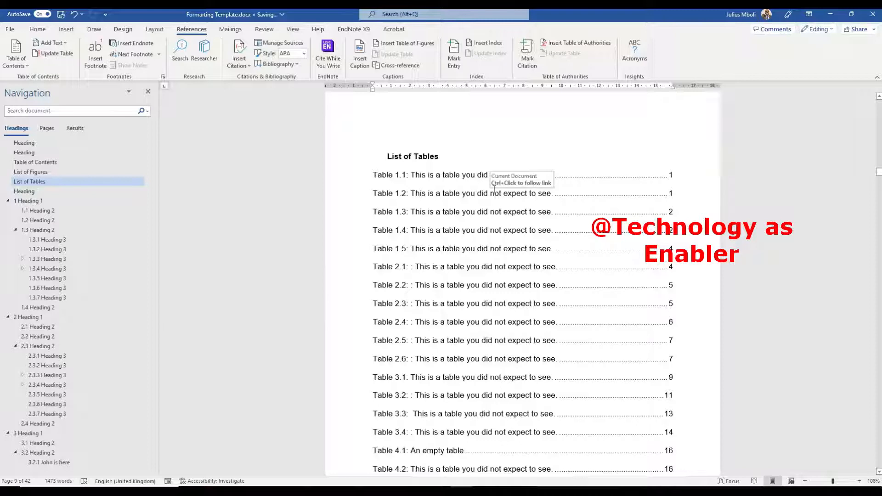
- Review the List of Tables entries, and follow the Table 2.2 entry to check the captioned tables in section 2.3
scroll(459, 188, down, 5)
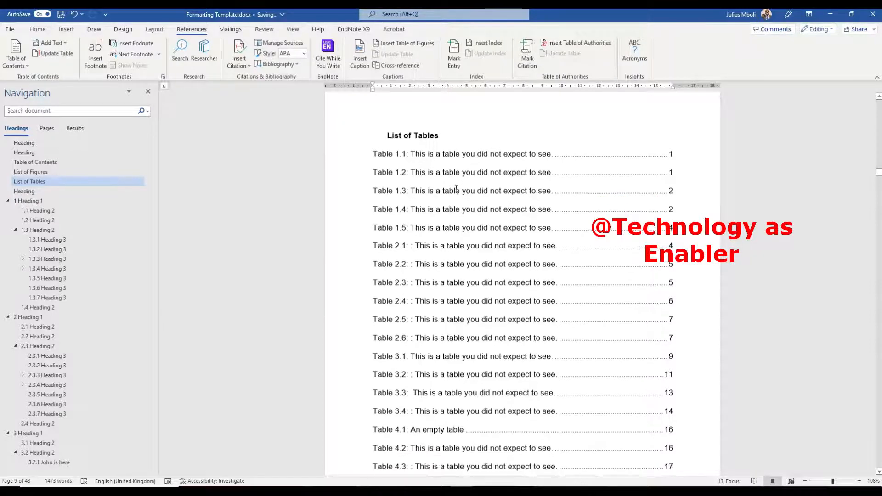
scroll(460, 193, down, 15)
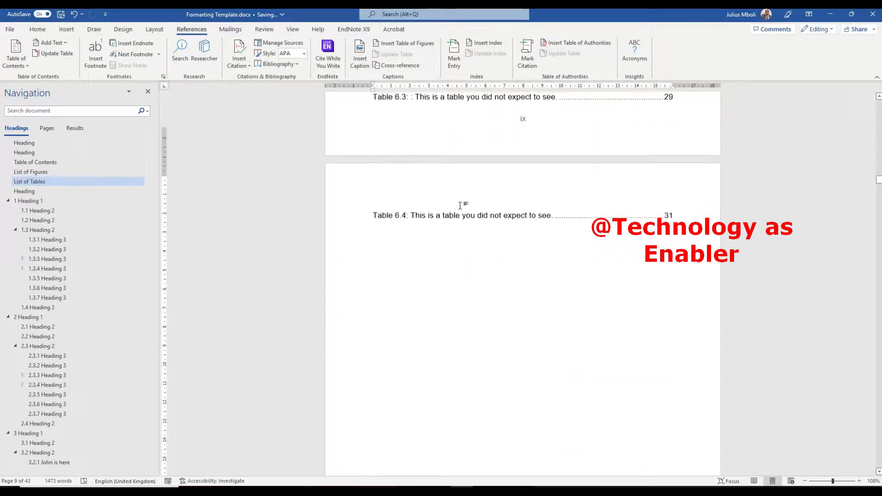
scroll(667, 251, up, 16)
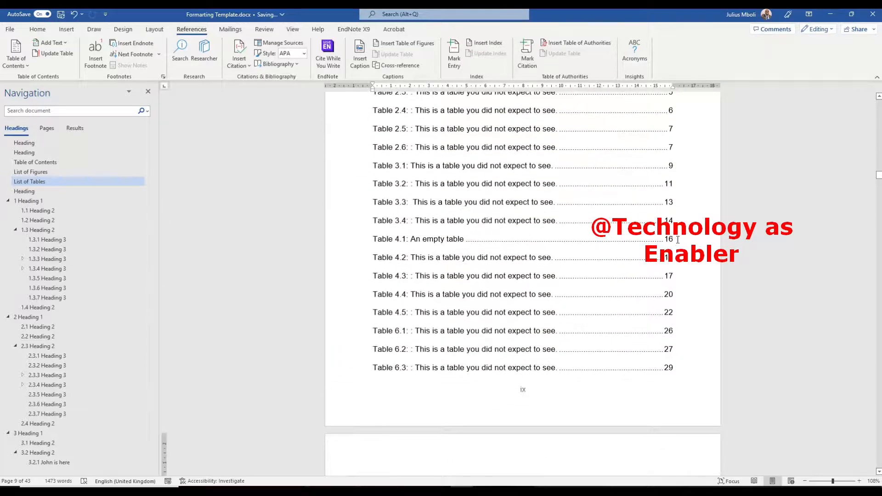
scroll(634, 220, up, 1)
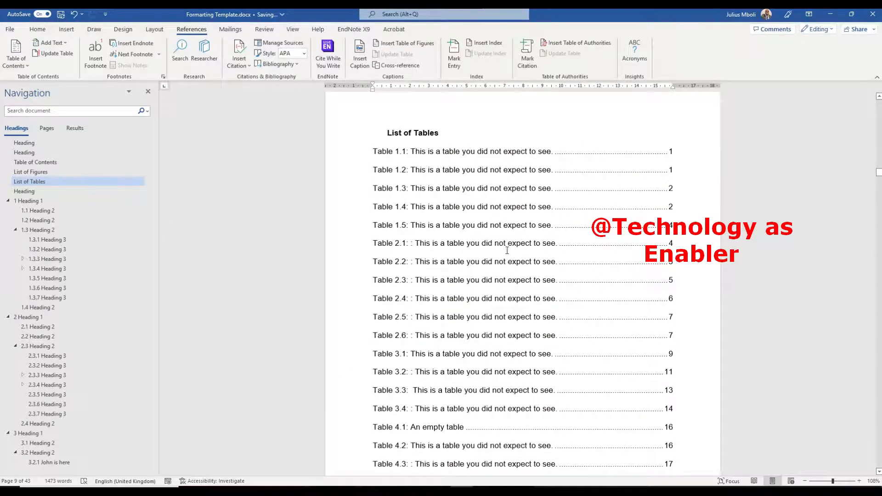
ctrl+click(450, 262)
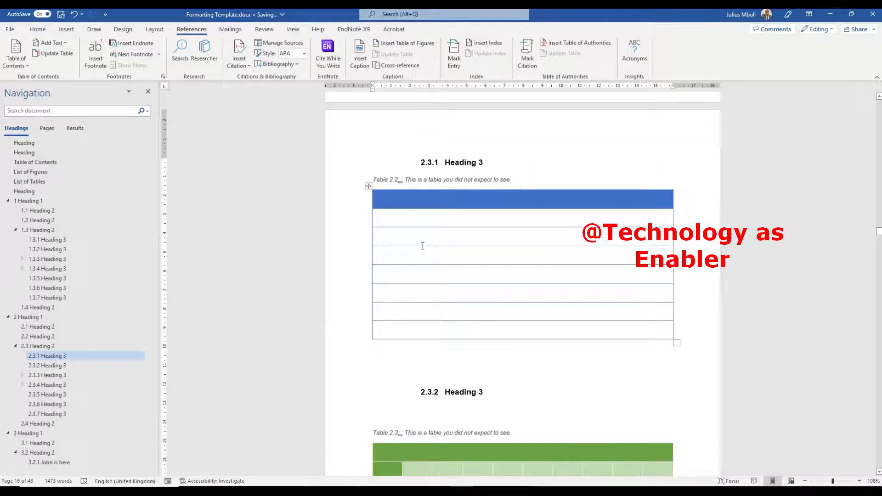
scroll(423, 246, down, 15)
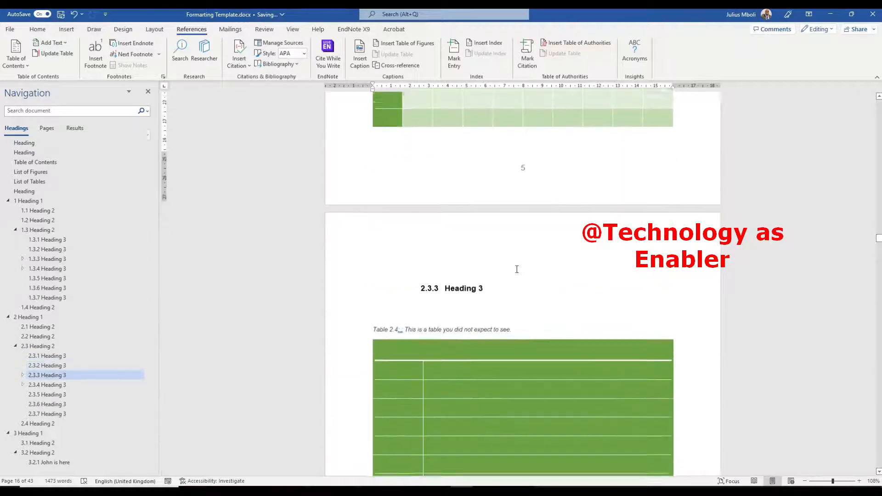
scroll(517, 269, down, 11)
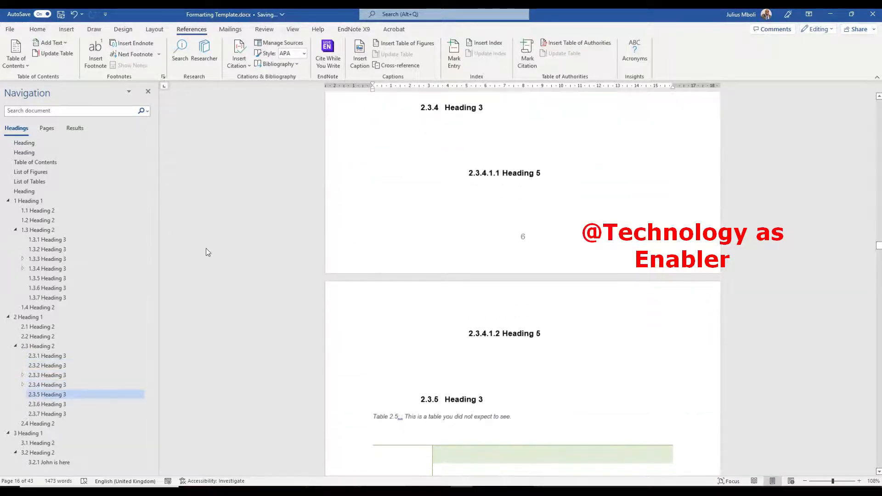
- Insert a table of figures with the Figure caption label below the List of Figures heading
click(32, 173)
click(414, 199)
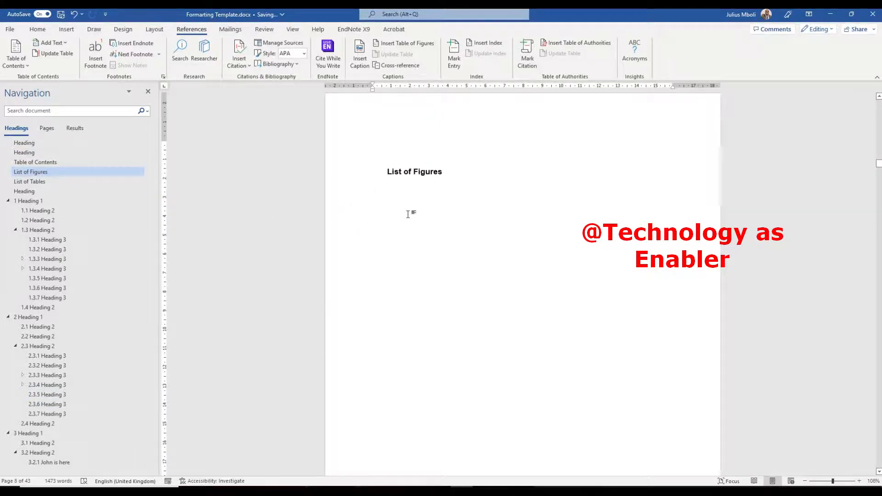
click(401, 44)
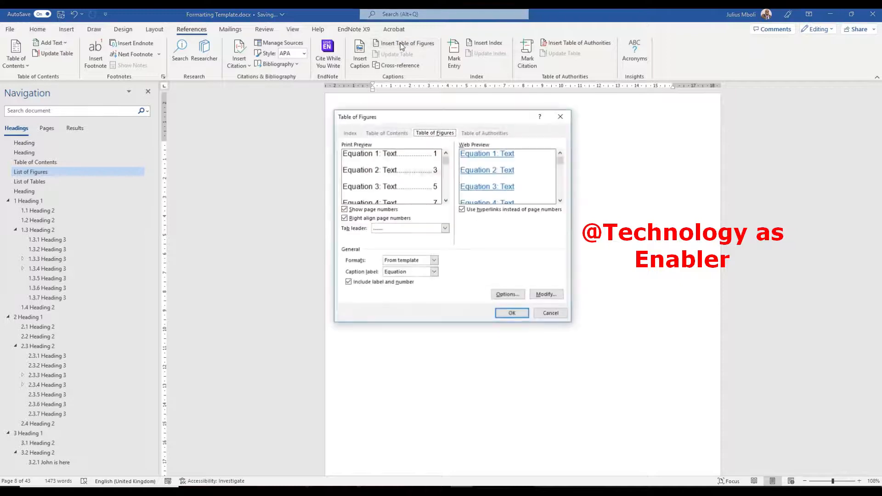
click(433, 272)
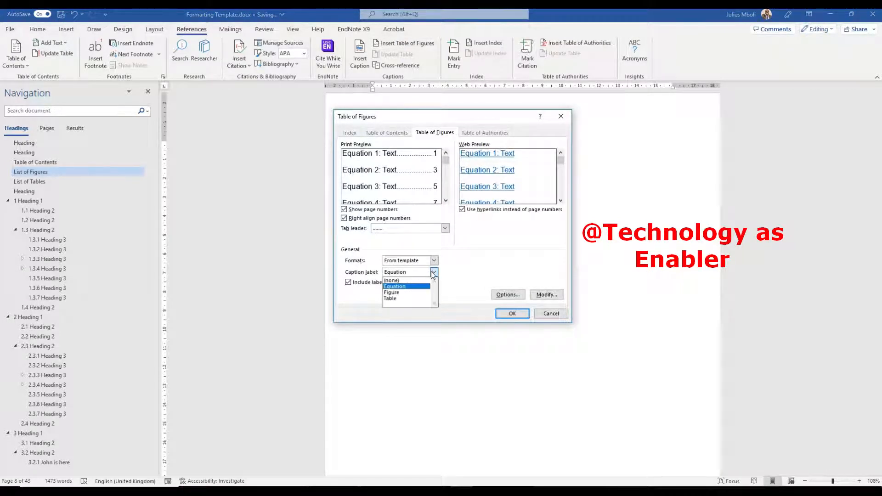
click(407, 293)
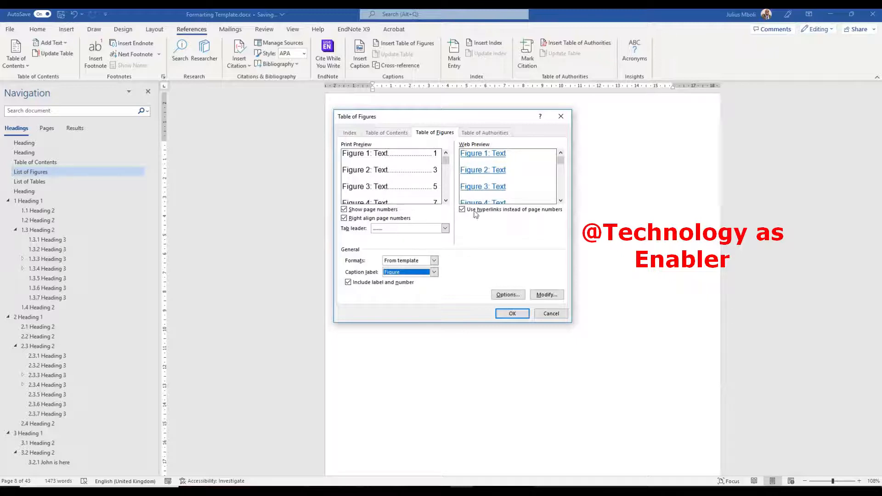
click(545, 294)
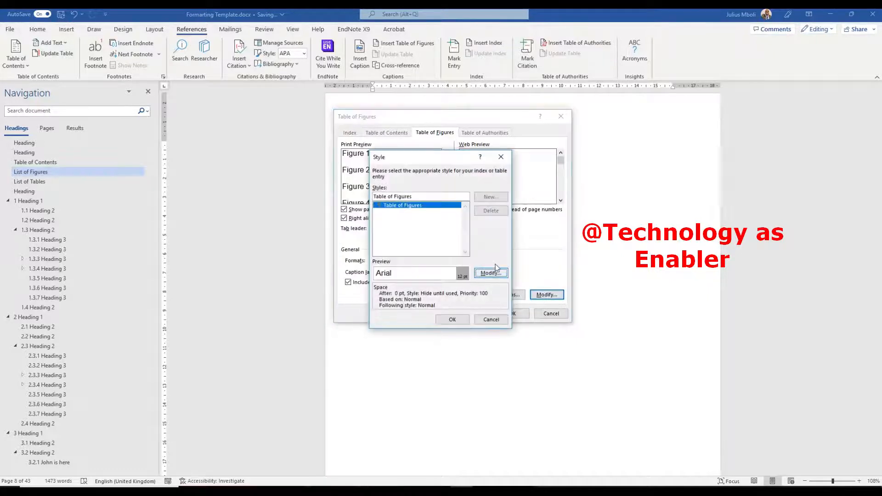
click(498, 321)
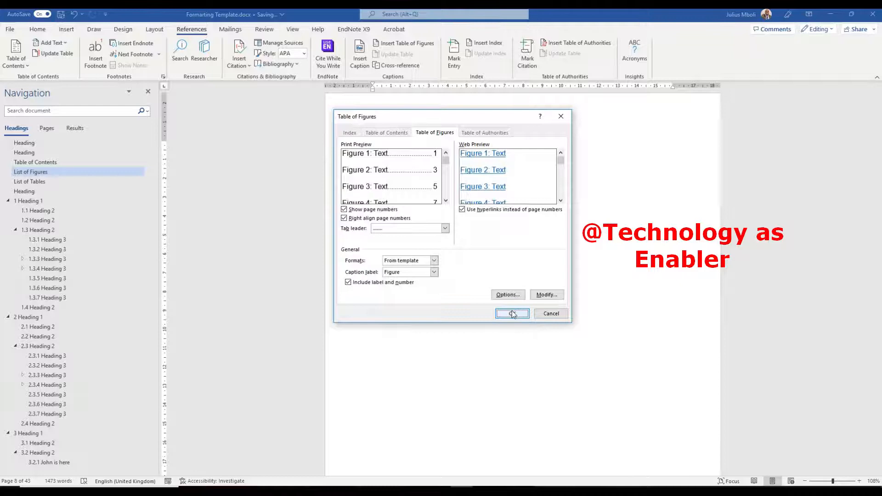
click(511, 313)
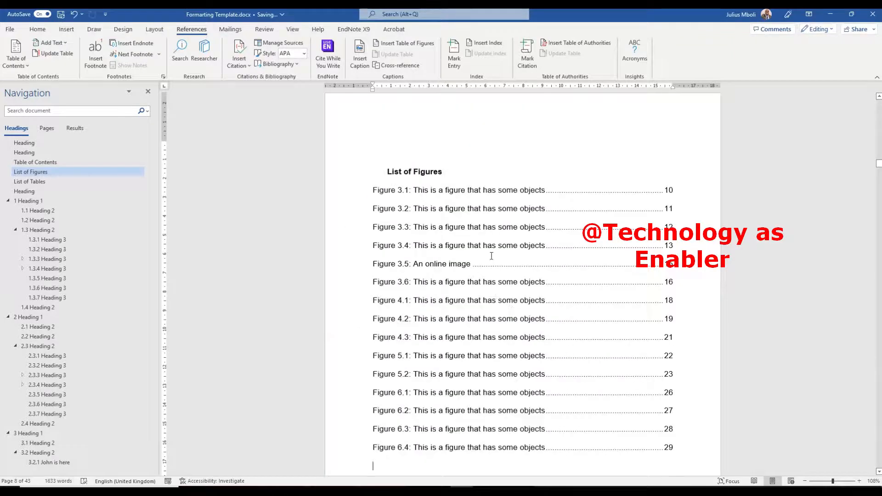
- Examine the captions and page numbers in the List of Figures, along with the start of the List of Tables
scroll(501, 230, down, 5)
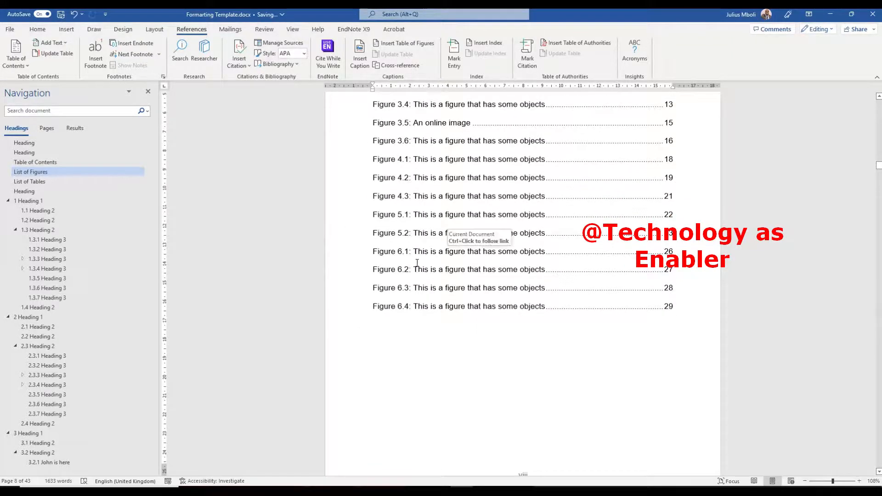
scroll(417, 263, up, 5)
scroll(415, 253, down, 4)
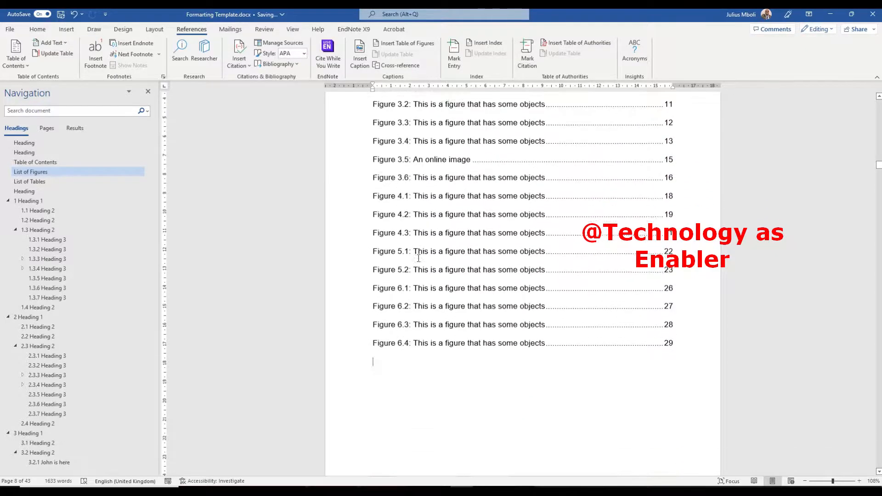
scroll(419, 258, down, 1)
scroll(488, 212, up, 2)
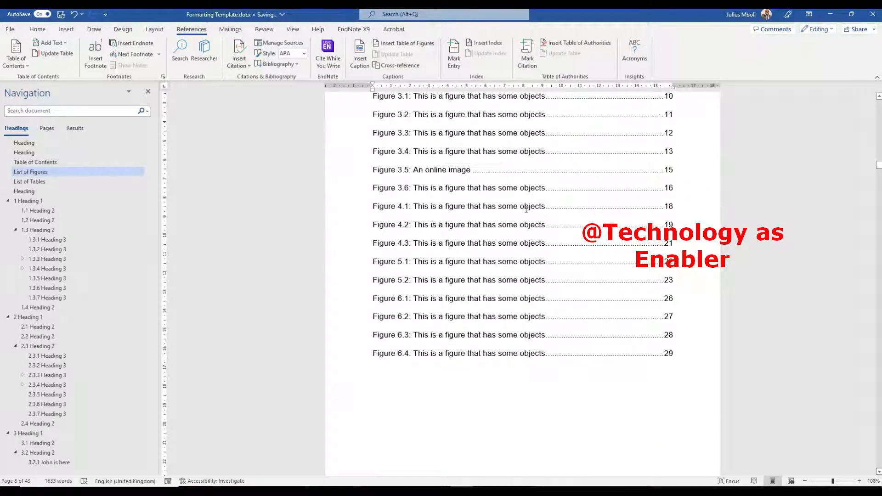
scroll(523, 216, down, 10)
scroll(526, 197, down, 7)
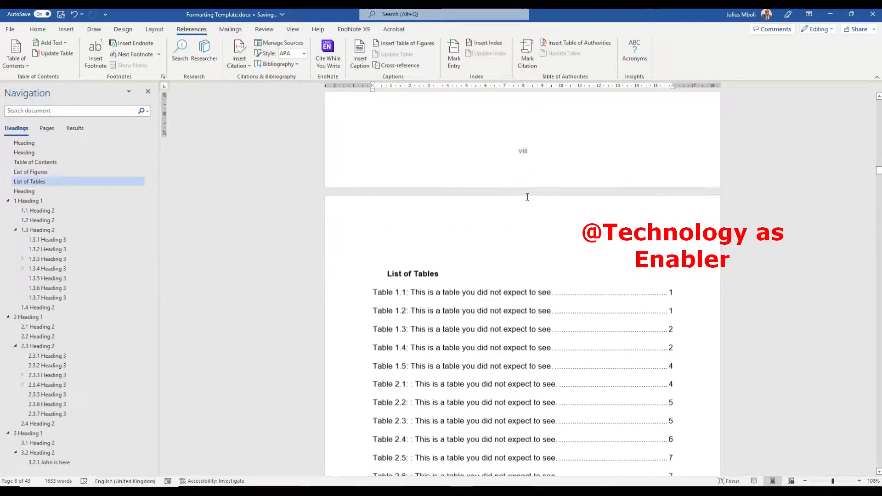
scroll(525, 197, up, 20)
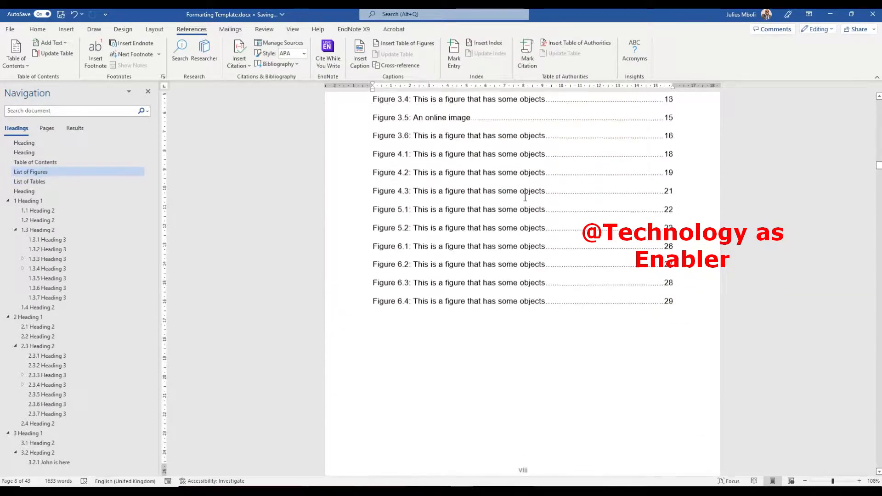
scroll(525, 196, down, 4)
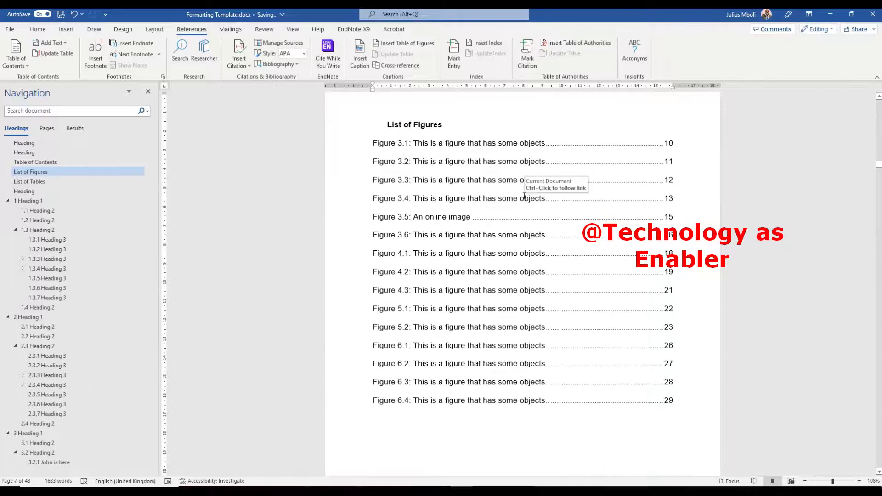
- Follow the Figure 3.6 entry in the List of Figures to check its captioned figure in the document
ctrl+click(490, 235)
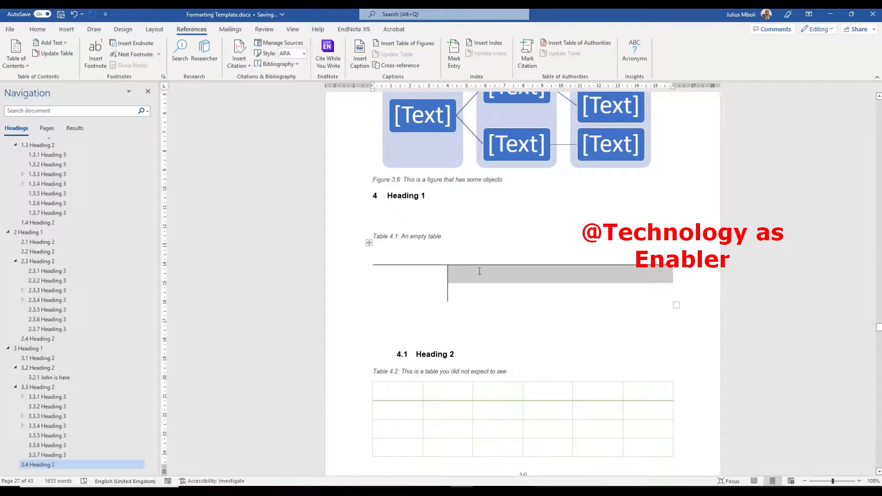
scroll(481, 205, up, 2)
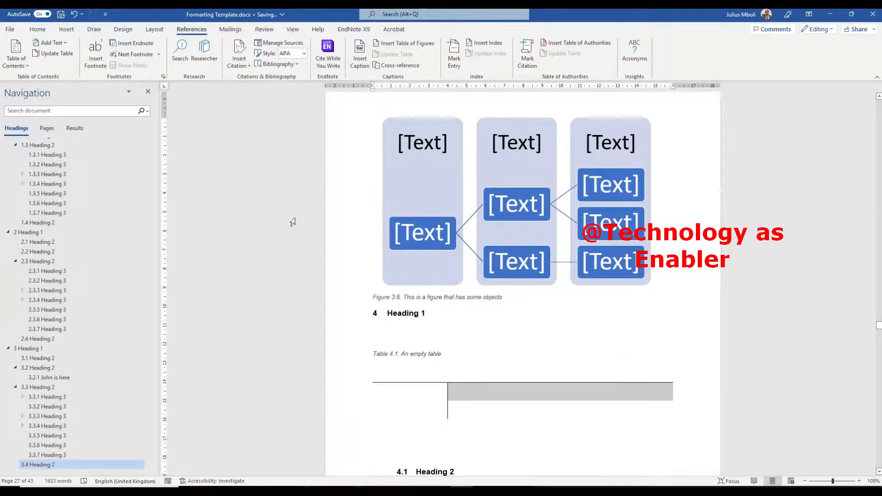
scroll(62, 220, up, 3)
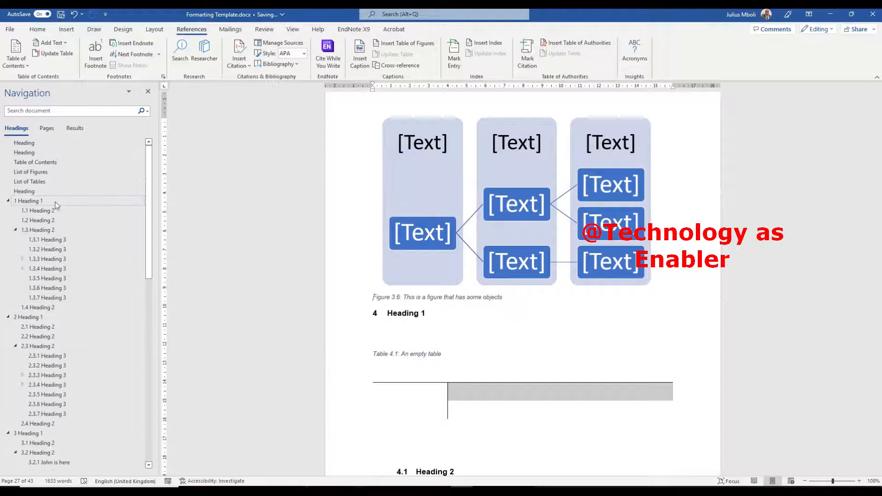
- Replace the placeholder heading that follows List of Tables with "List of Equations" and start a new line below it
click(38, 182)
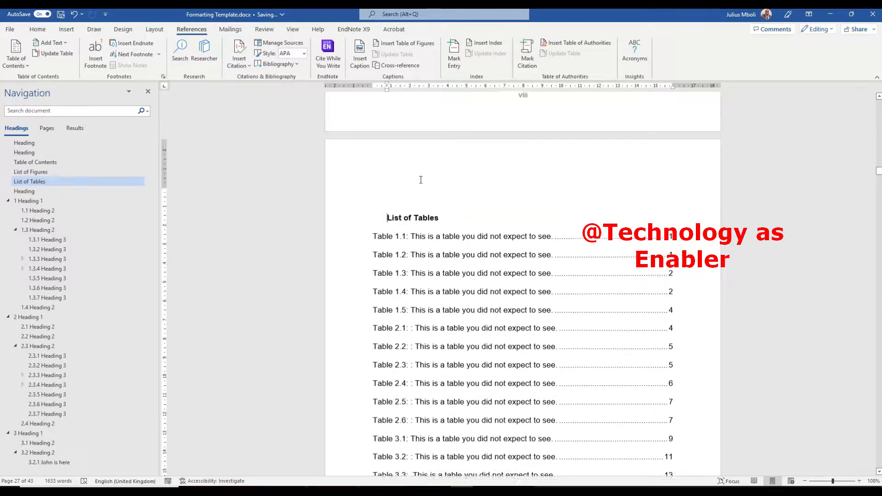
click(27, 191)
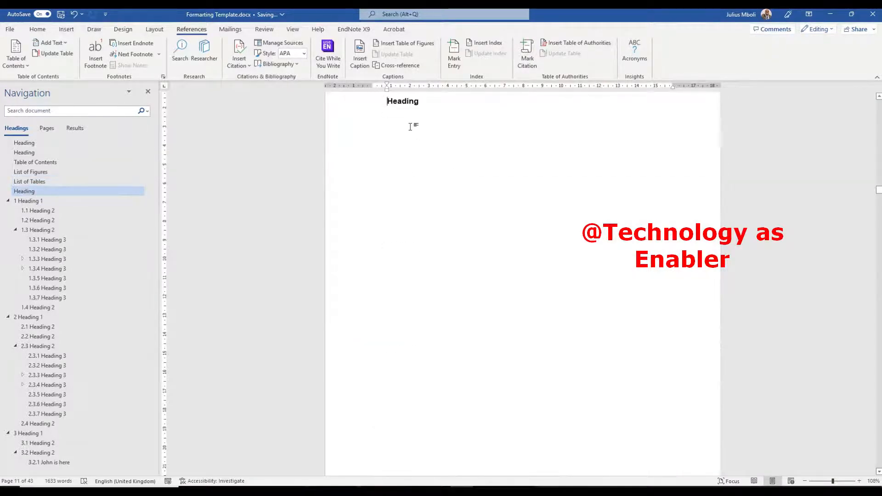
double_click(403, 103)
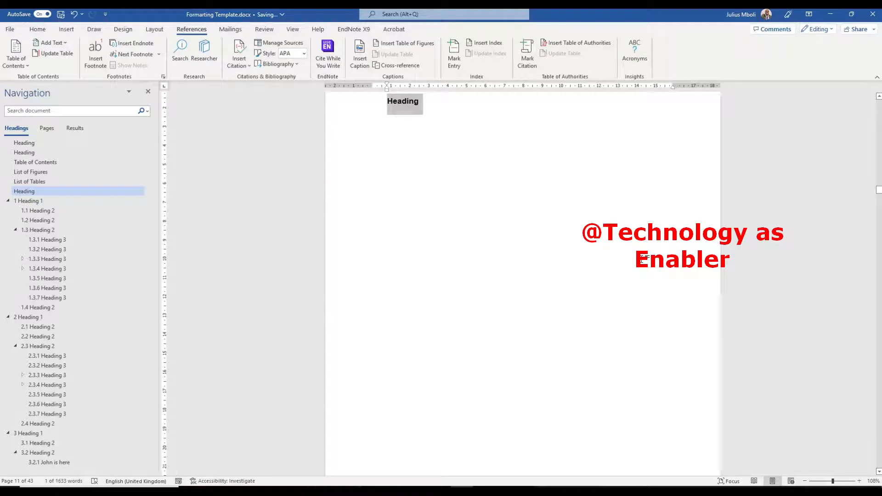
text(Lis)
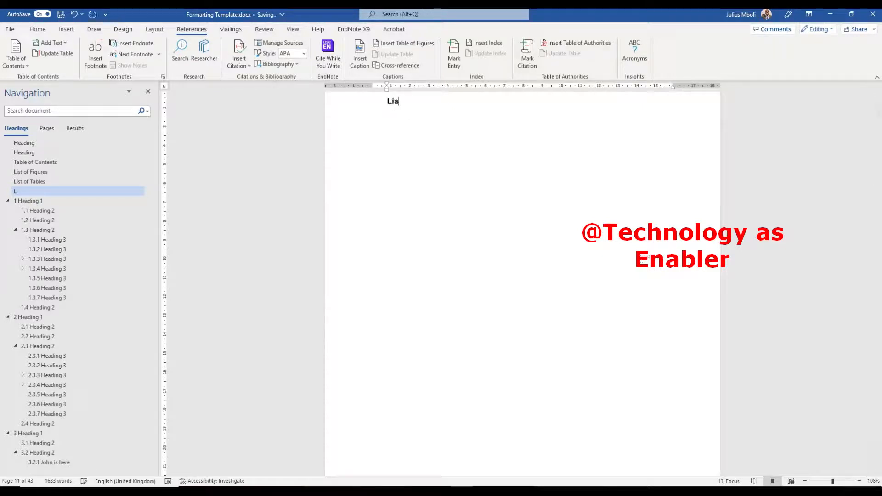
text(t of Equations)
key(Return)
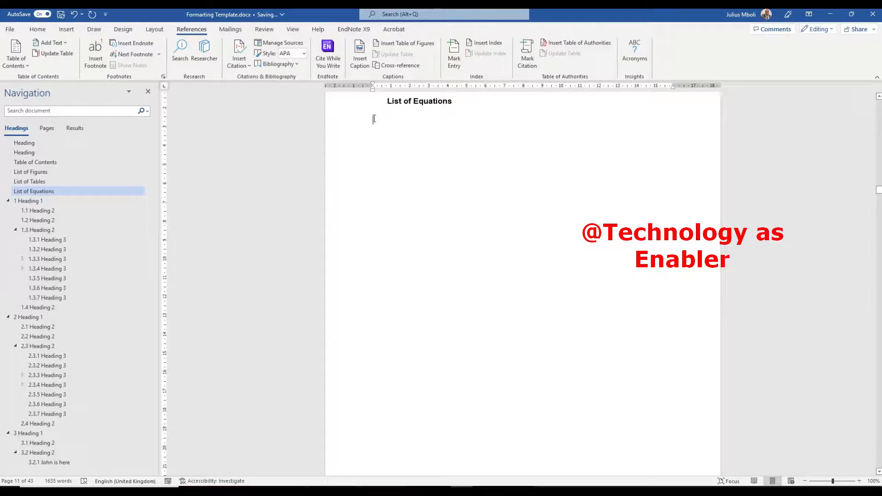
- Insert a table of figures with the Equation caption label below the List of Equations heading, and inspect its Equation 6.3 entry
click(406, 44)
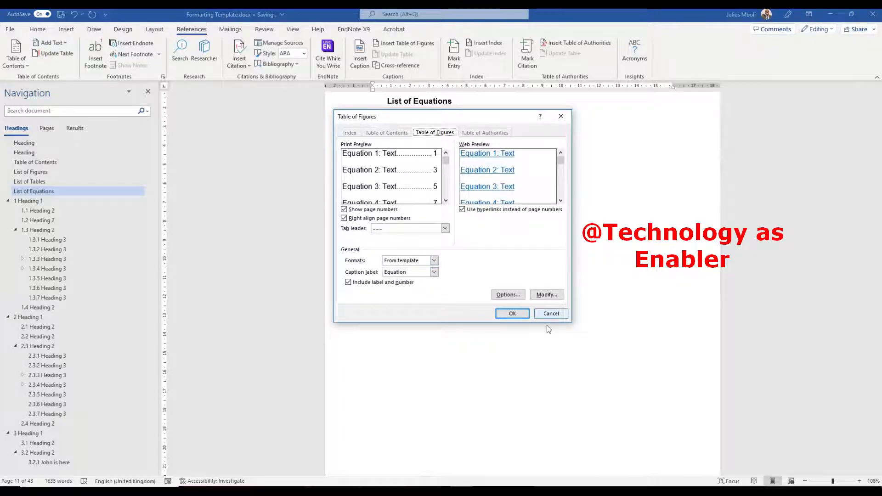
click(512, 315)
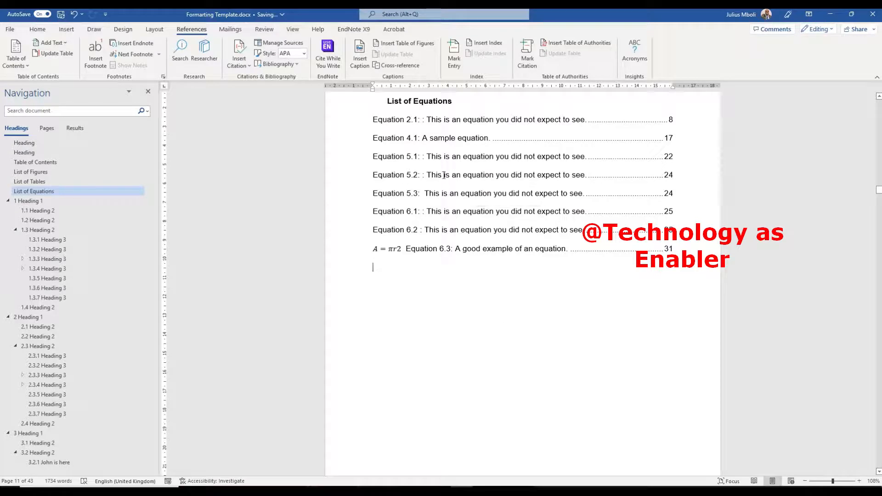
click(379, 248)
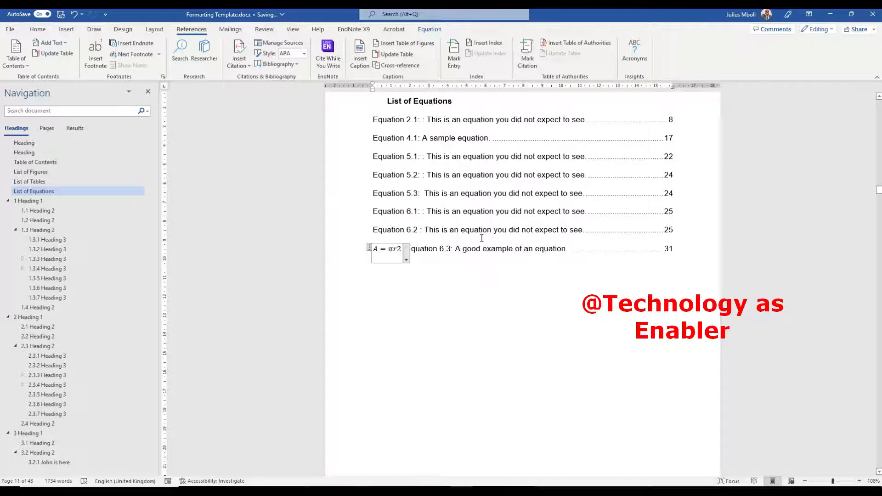
- Follow the Equation 5.3 and Equation 6.3 entries in the List of Equations to check their captions in the document
ctrl+click(448, 195)
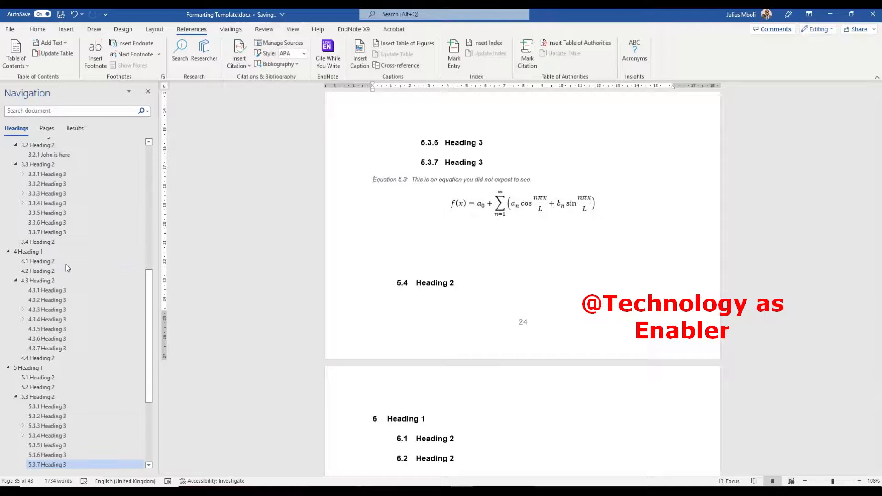
scroll(65, 264, up, 10)
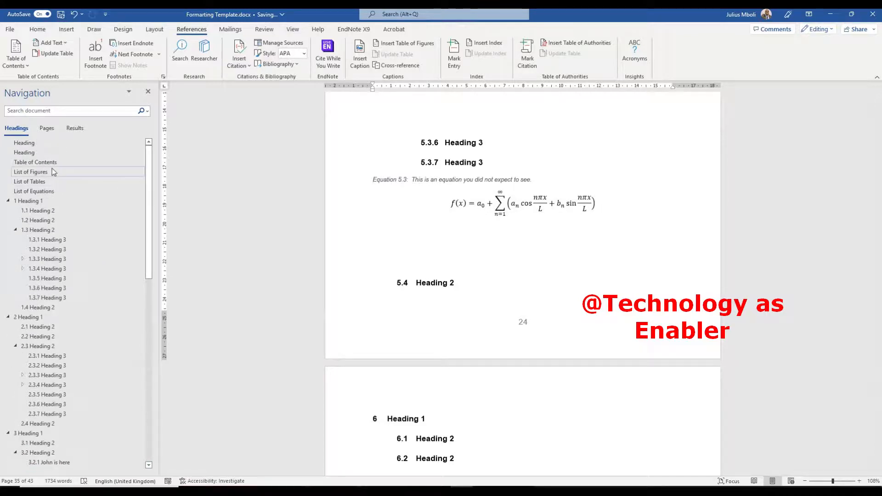
click(46, 191)
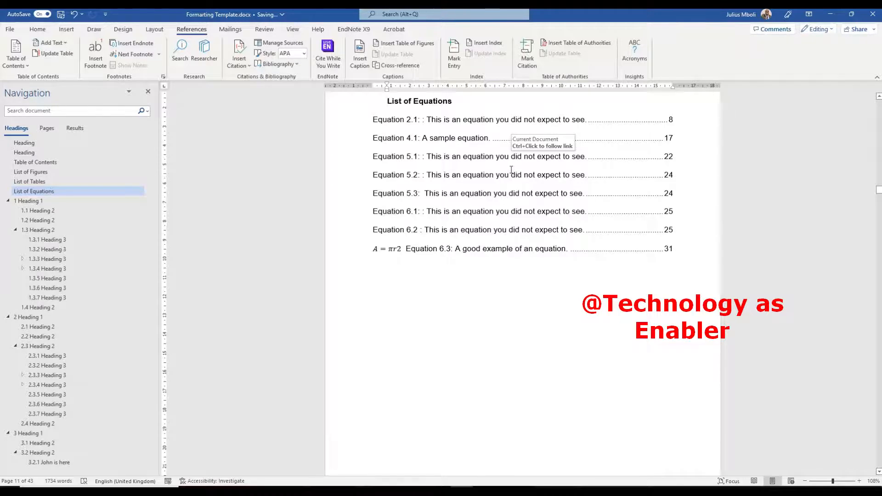
ctrl+click(448, 250)
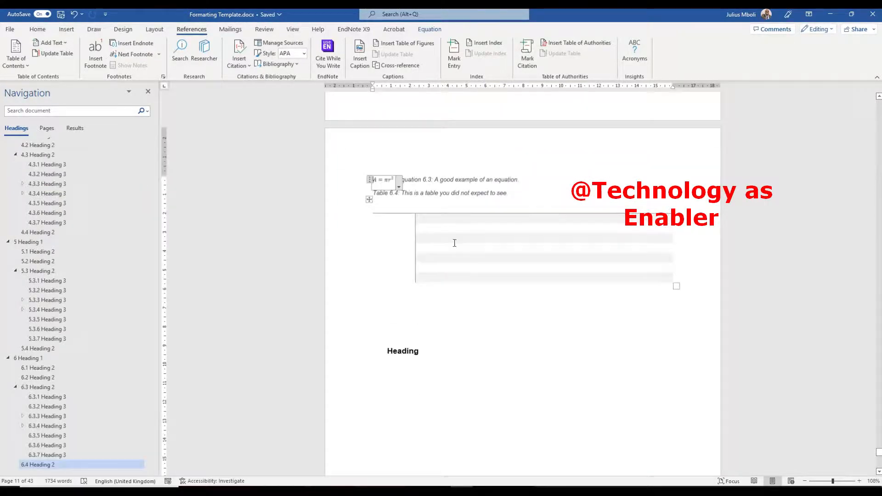
- Move the Equation 6.3 caption off the line of the A = πr² equation, leaving a blank line between them
click(412, 186)
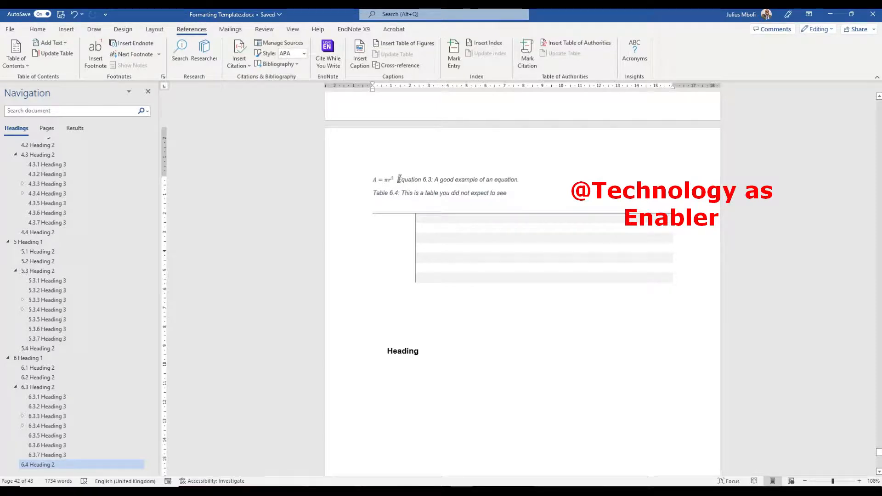
key(Return)
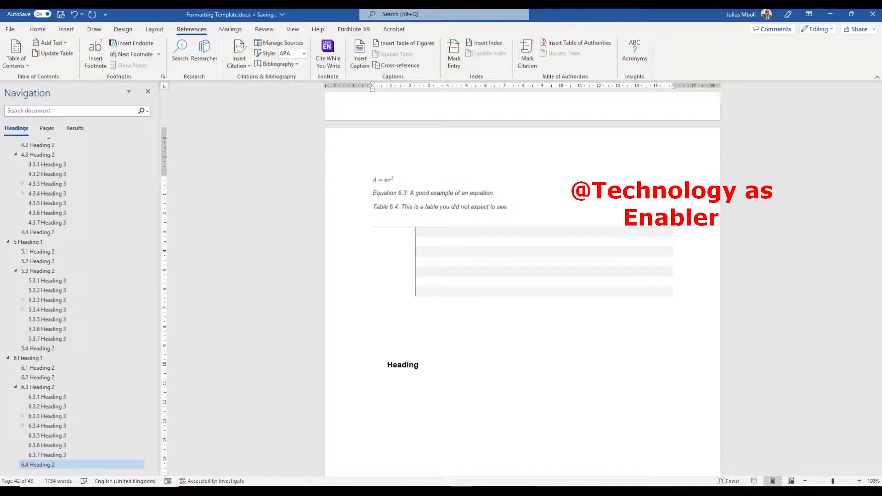
key(Return)
- Delete the entire Equation 6.3 caption, including its label and number, below the A = πr² equation
drag(372, 207, 480, 208)
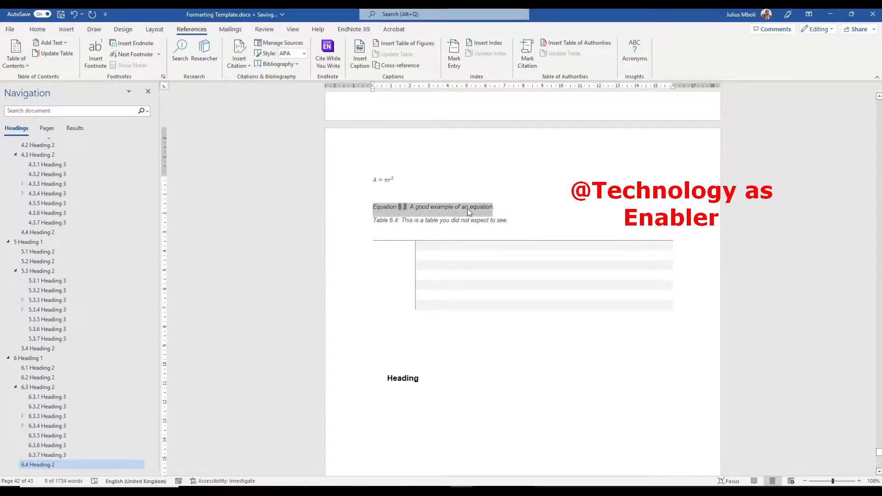
click(465, 208)
drag(411, 207, 480, 204)
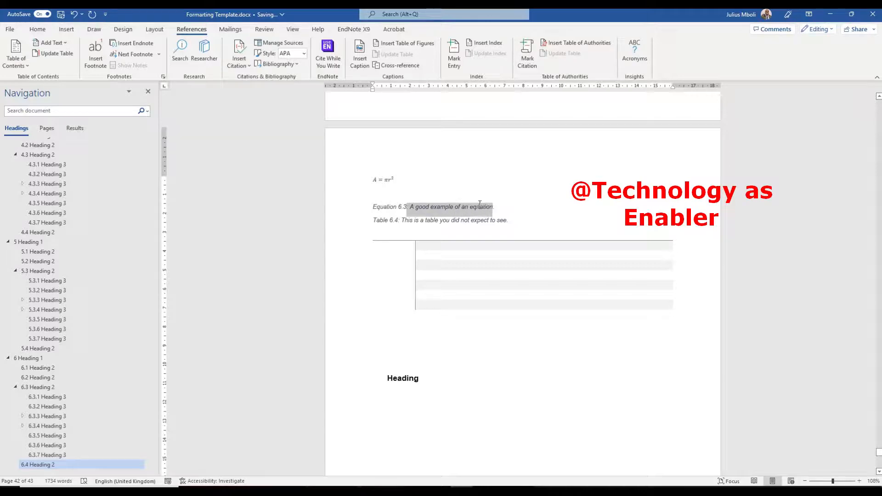
key(Delete)
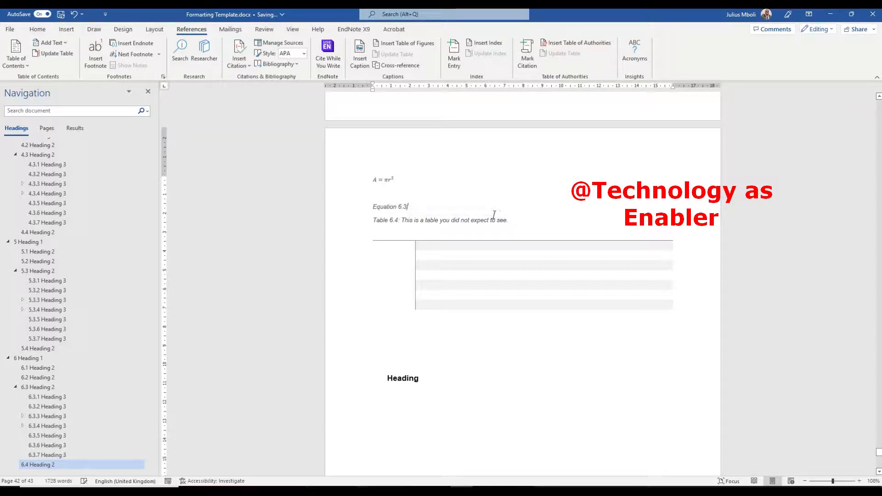
key(BackSpace)
key(BackSpace)
key(BackSpace)
key(BackSpace)
key(BackSpace)
key(BackSpace)
key(BackSpace)
key(BackSpace)
key(BackSpace)
key(BackSpace)
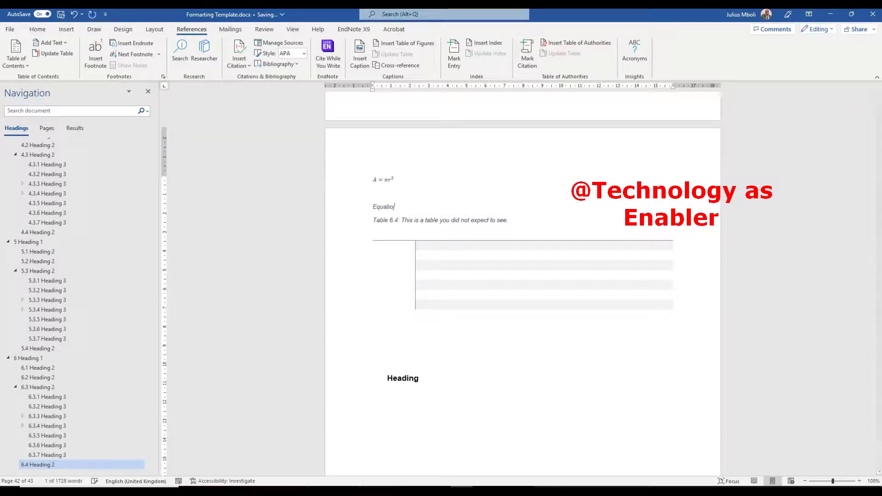
key(BackSpace)
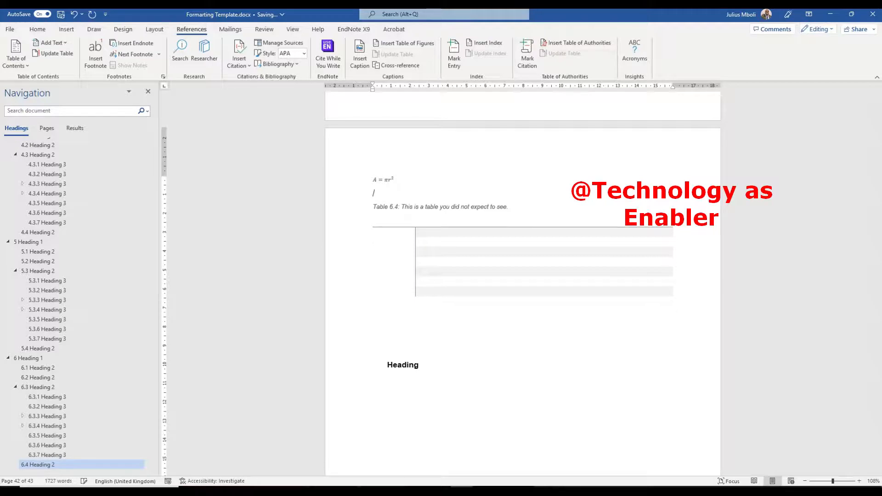
- Insert an Equation-label caption with the added text ": : A good example of an equation" on a new line above the A = πr² equation
scroll(377, 175, up, 2)
click(377, 209)
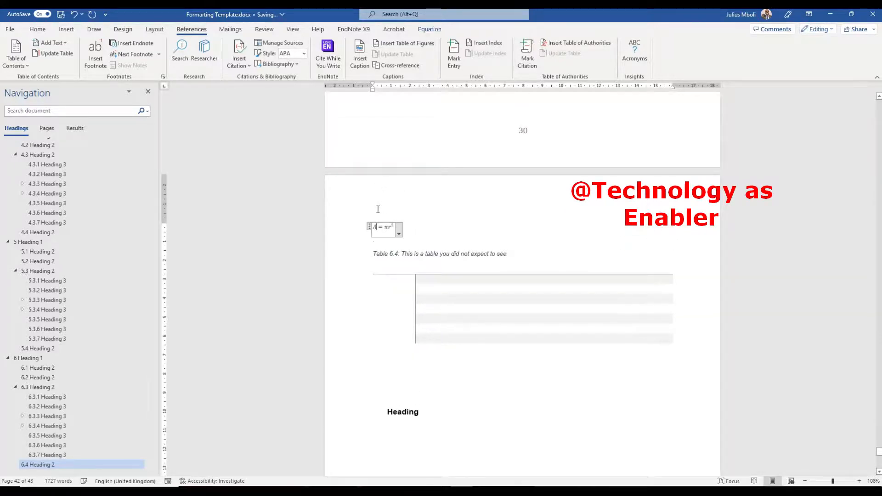
scroll(447, 222, up, 6)
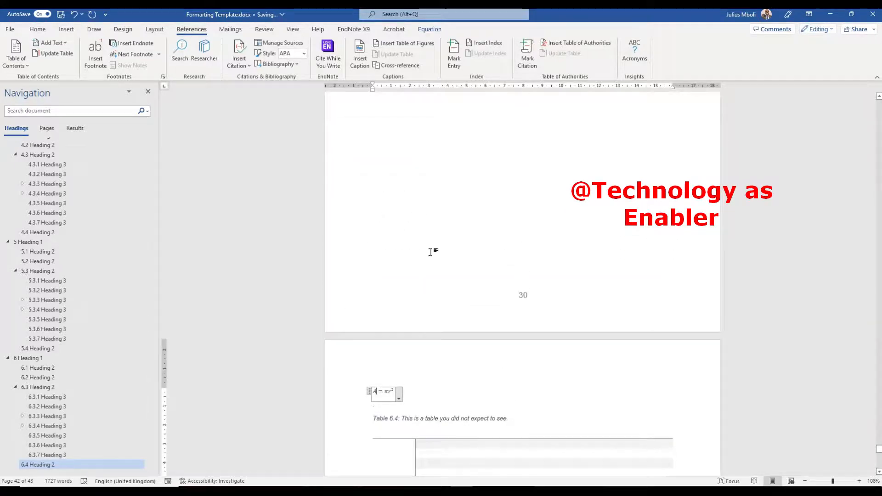
click(413, 380)
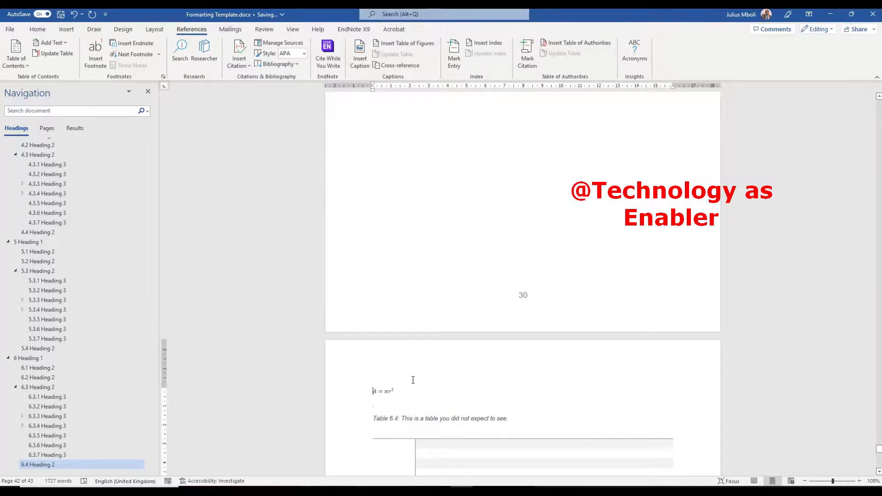
key(Return)
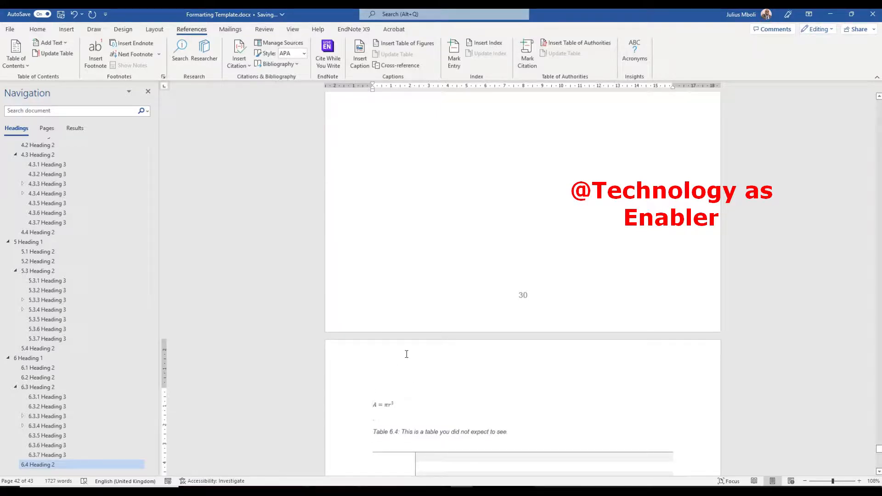
click(360, 52)
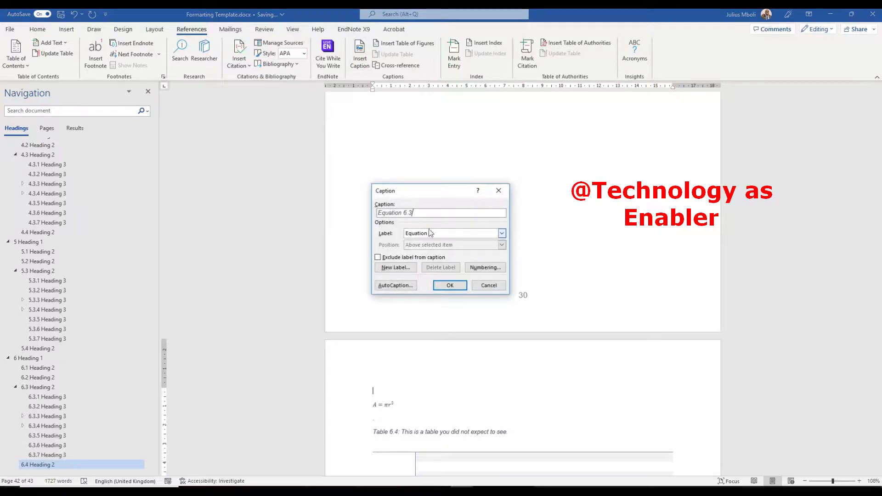
text(:)
text(: A good example of an equation)
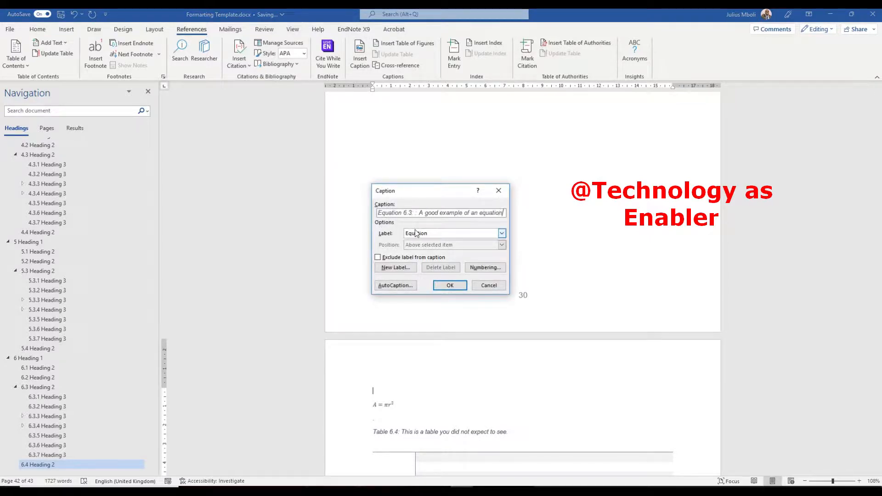
click(450, 286)
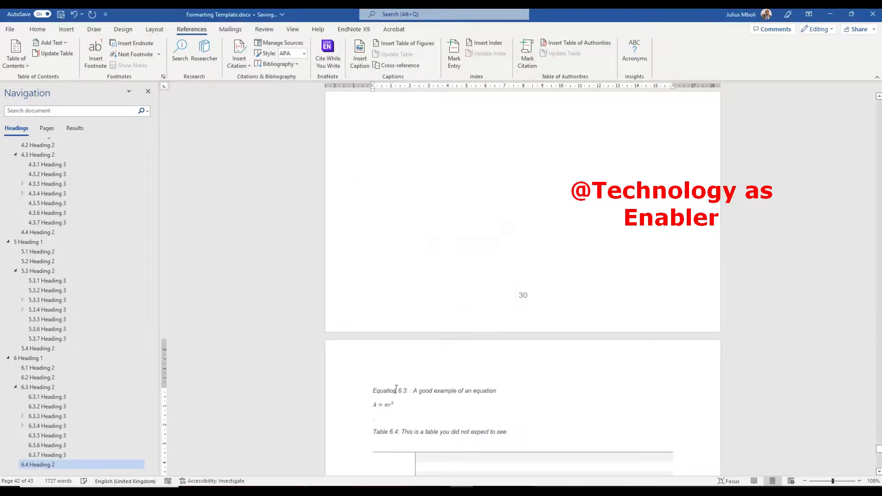
- Go to the List of Equations and update the entire table so it picks up the reinserted caption
scroll(63, 230, up, 10)
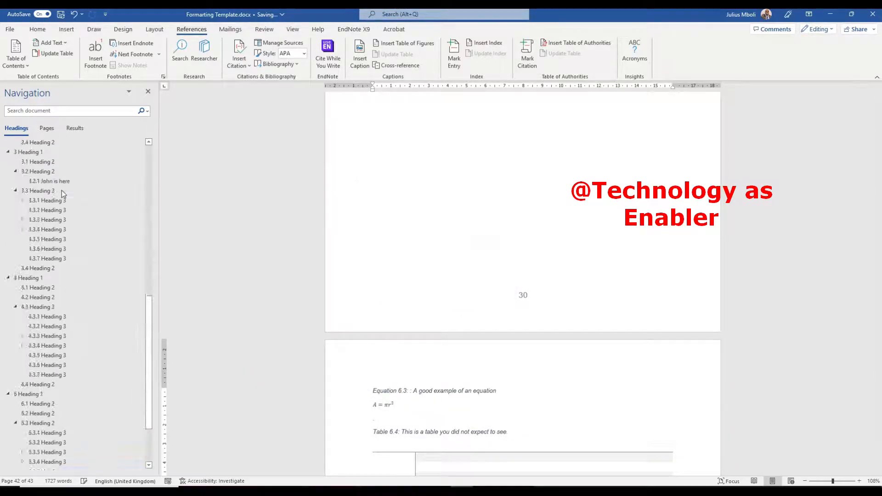
click(39, 201)
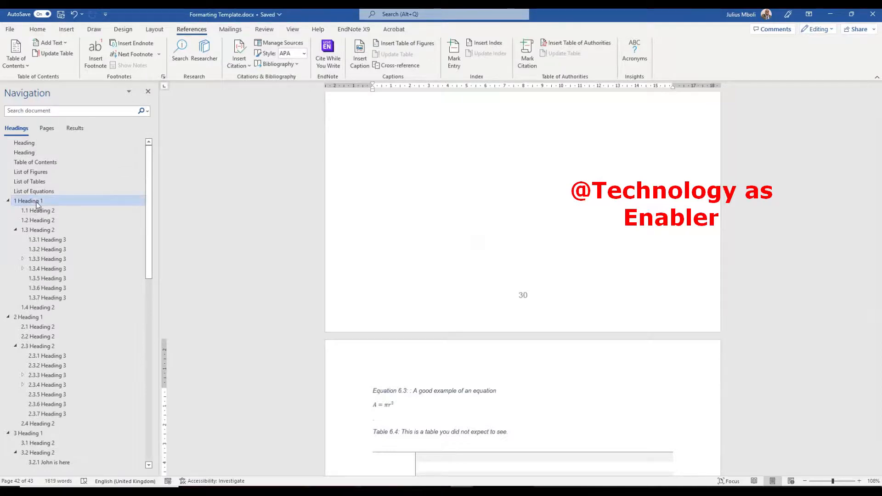
click(39, 192)
scroll(499, 176, up, 3)
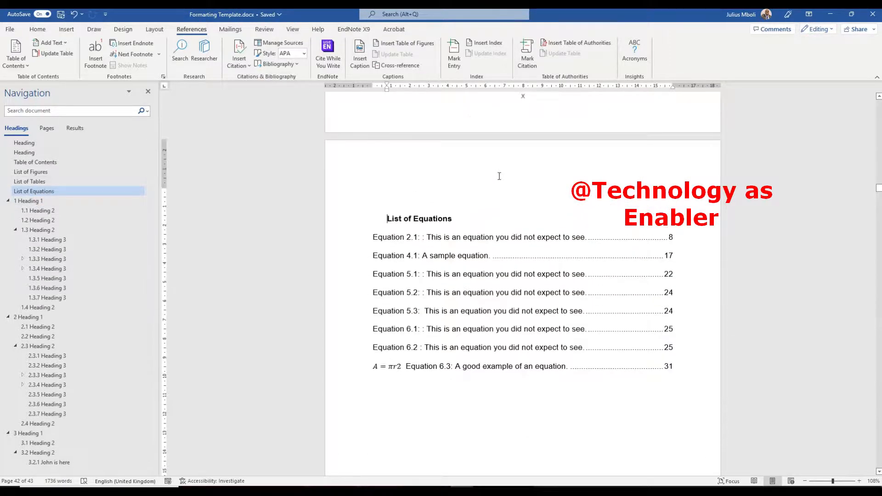
click(444, 237)
right_click(445, 248)
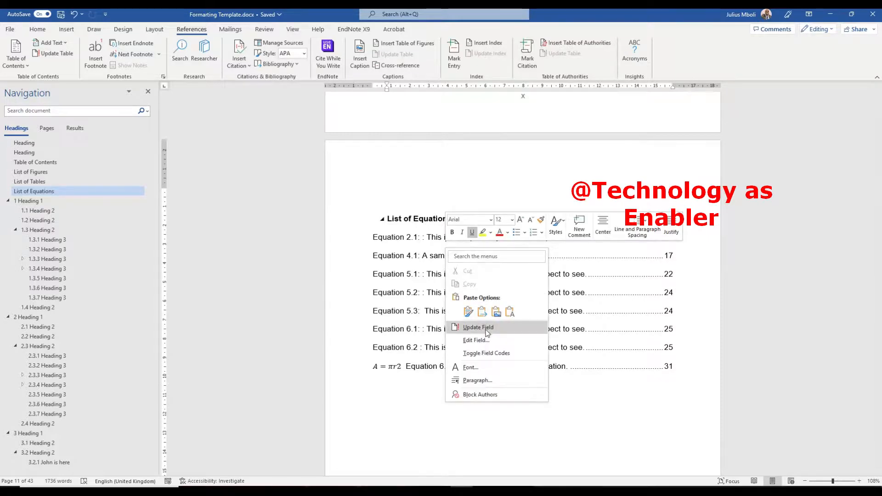
click(486, 328)
click(399, 251)
click(452, 263)
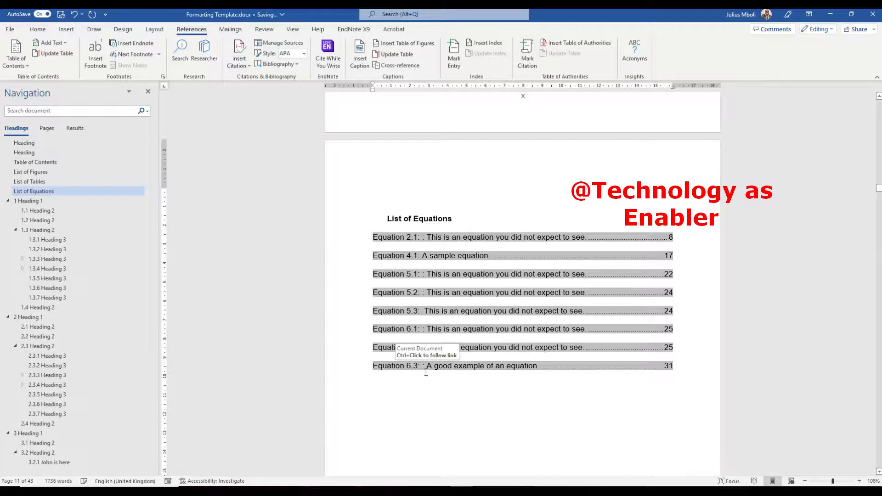
- Follow the Equation 6.1 entry in the List of Equations to its caption in the document
click(484, 406)
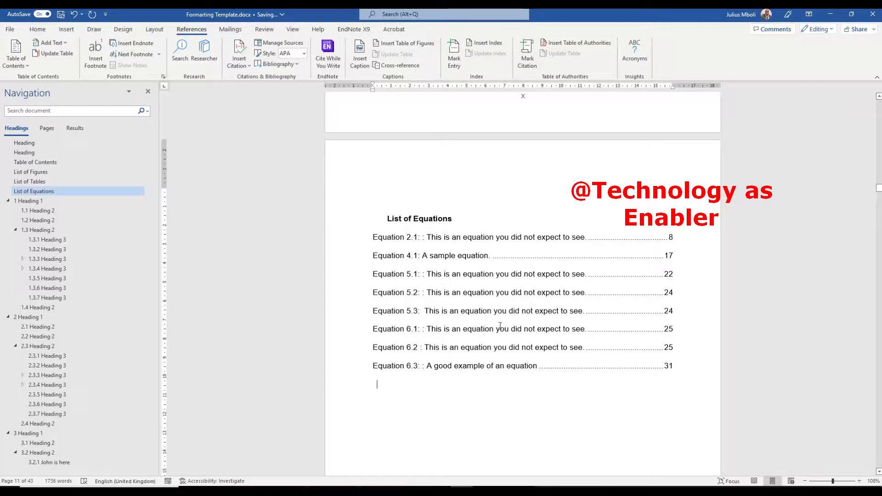
scroll(428, 317, down, 3)
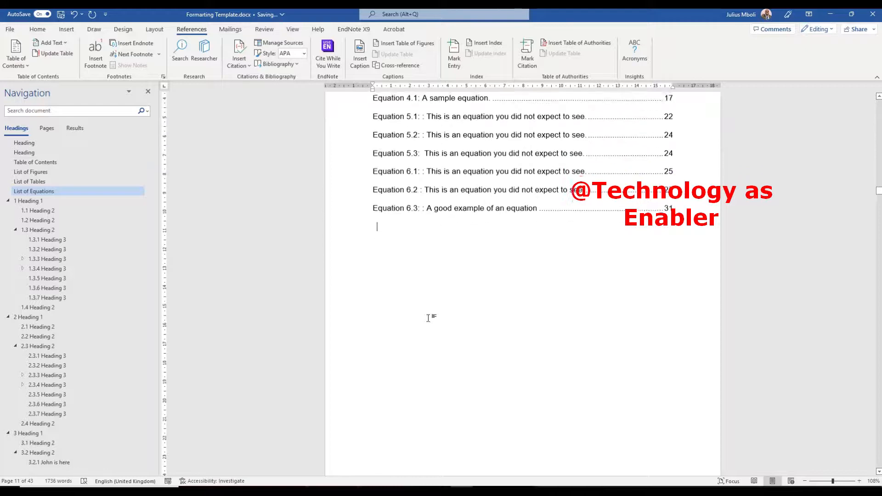
ctrl+click(476, 169)
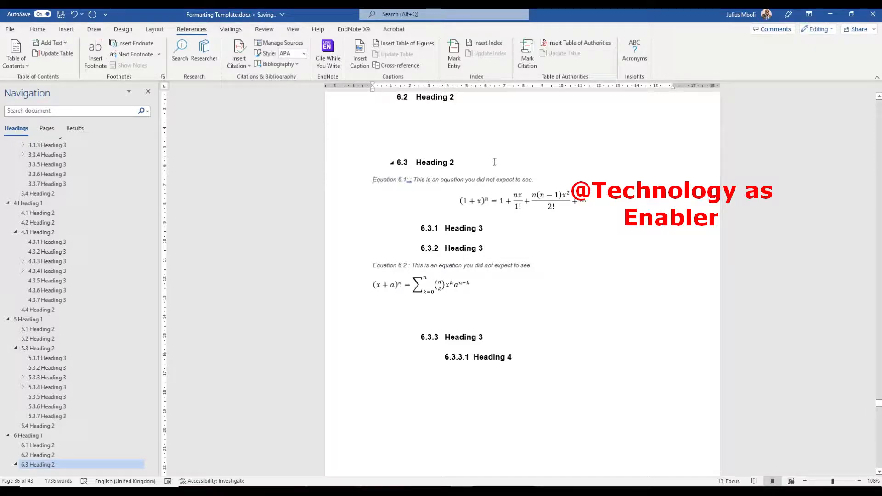
- Open the Caption style for modification and set its font colour to Automatic
click(38, 29)
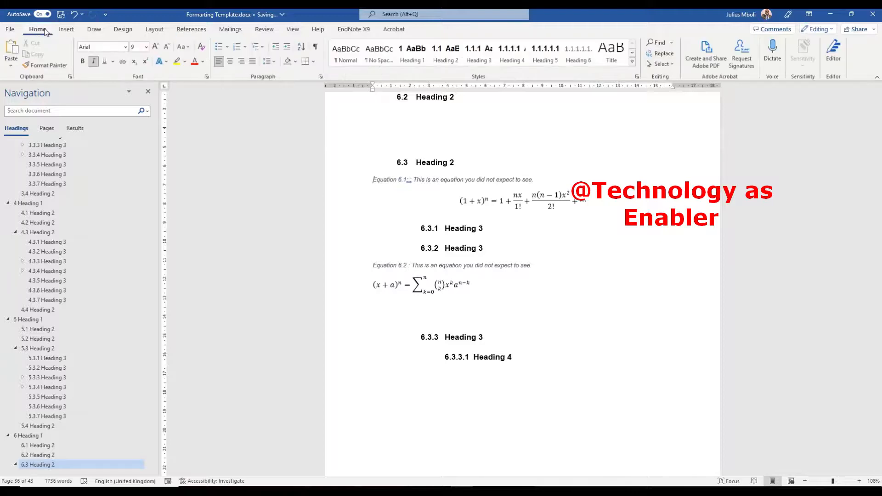
click(632, 62)
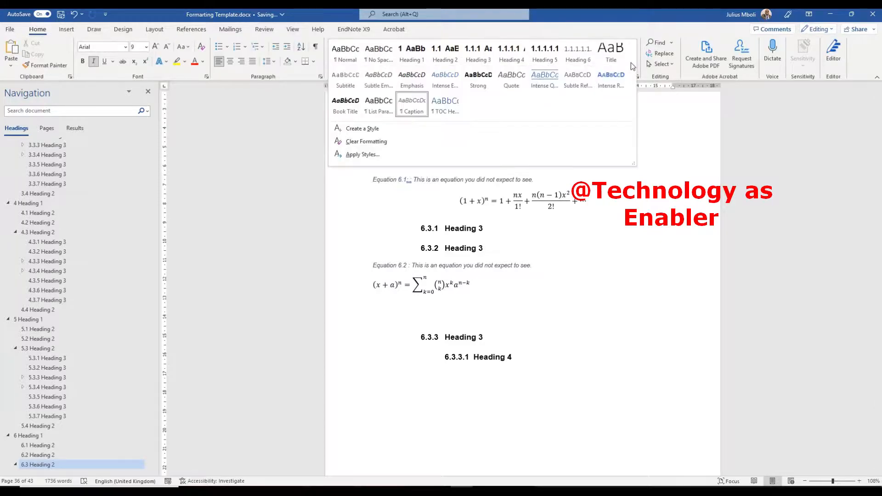
right_click(412, 112)
click(434, 132)
click(491, 202)
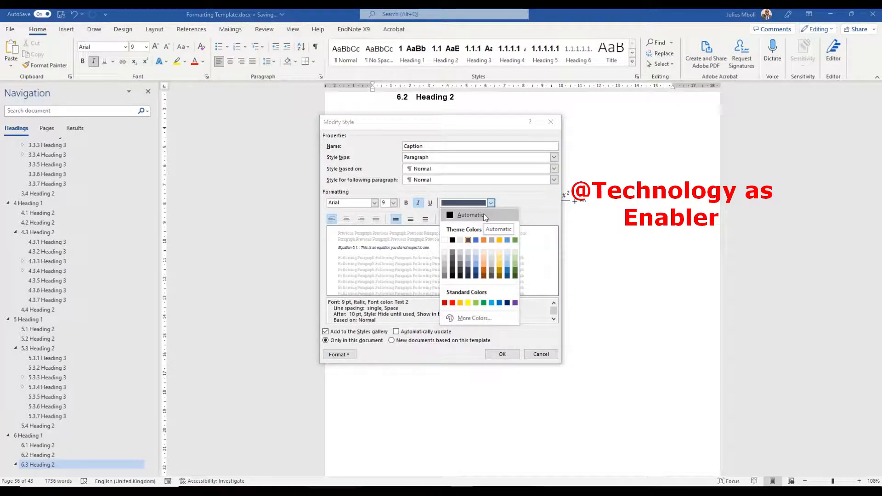
click(485, 217)
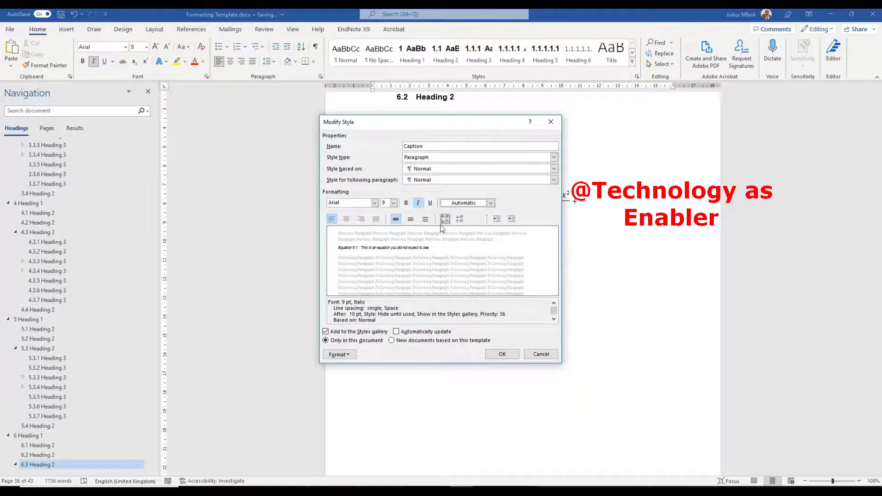
- Make the Caption style bold without italics, at 12 pt with double line spacing, and apply the style changes
click(418, 203)
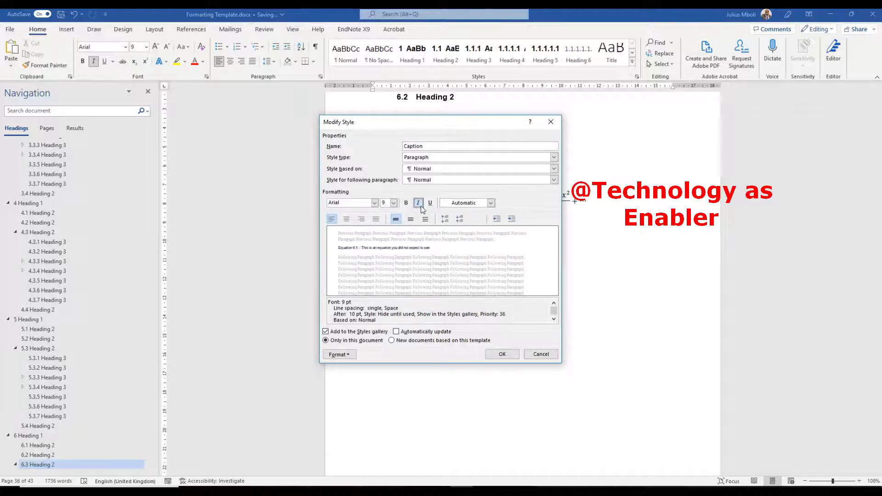
click(406, 204)
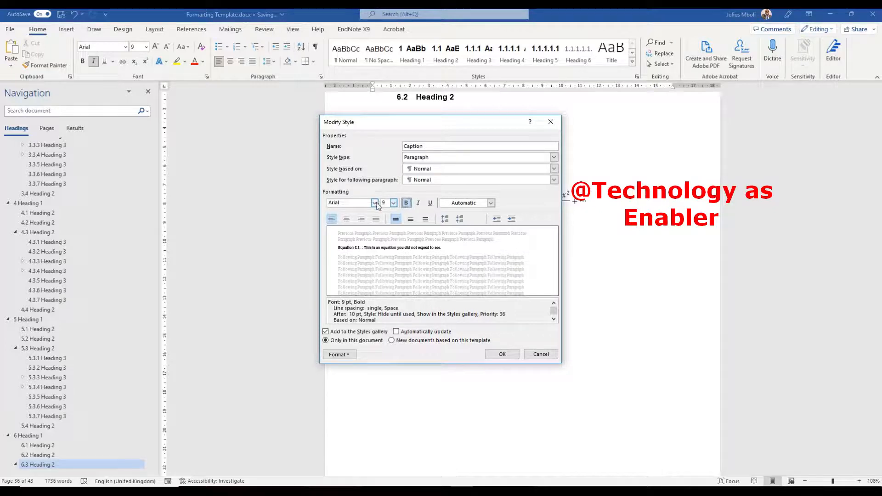
click(394, 203)
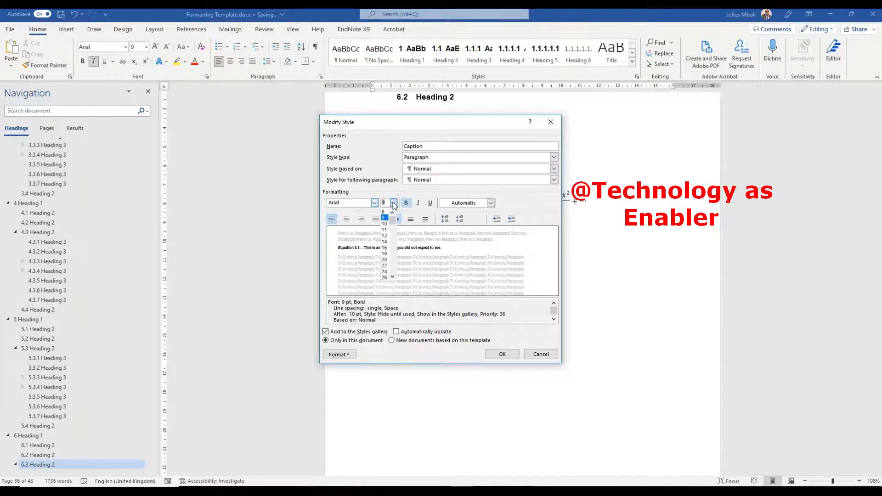
click(386, 236)
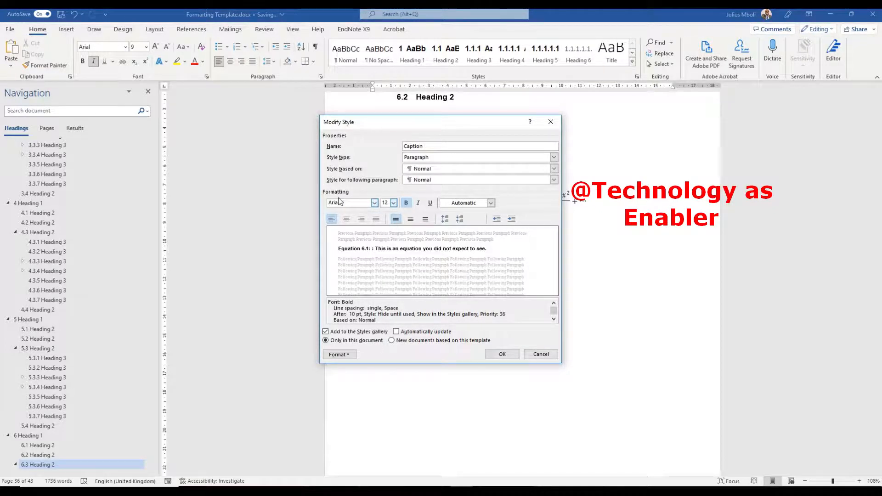
click(425, 220)
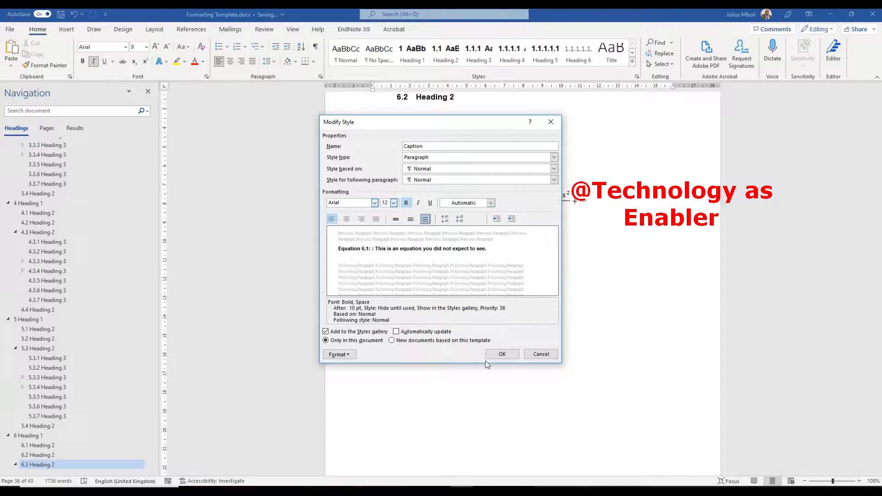
click(491, 355)
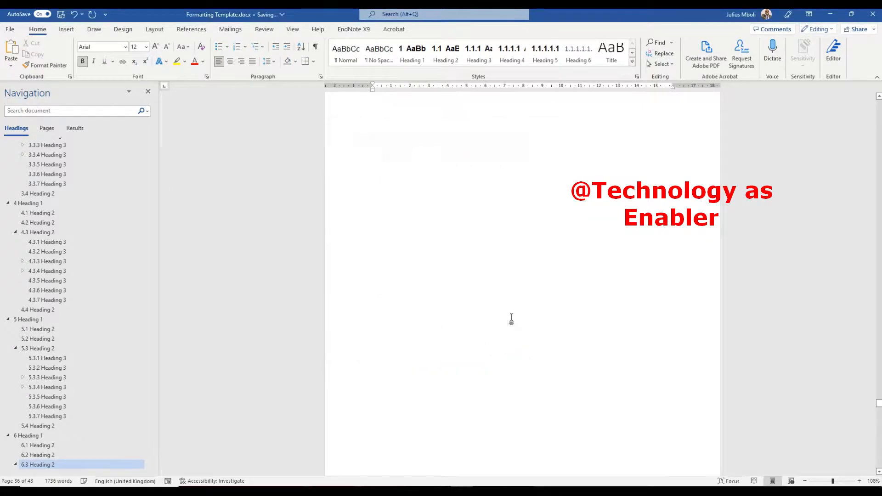
- Add an empty line between the 5.3.7 heading and the Equation 5.3 caption
scroll(511, 319, up, 10)
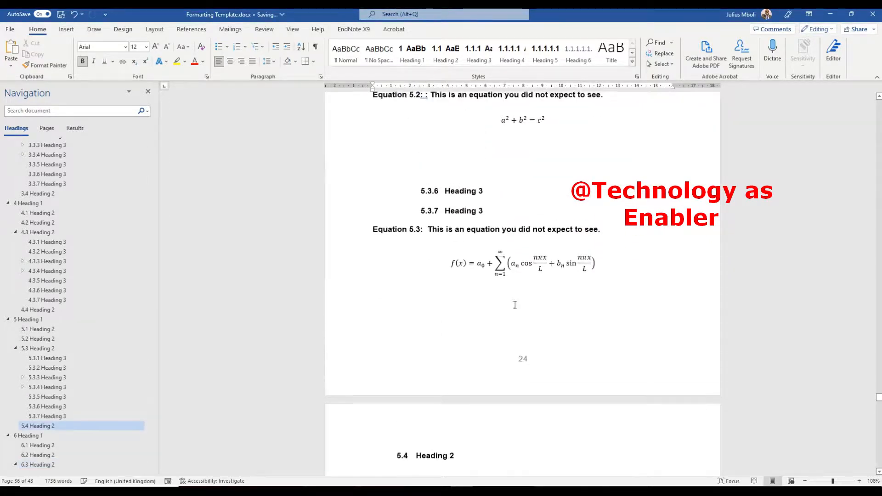
click(384, 233)
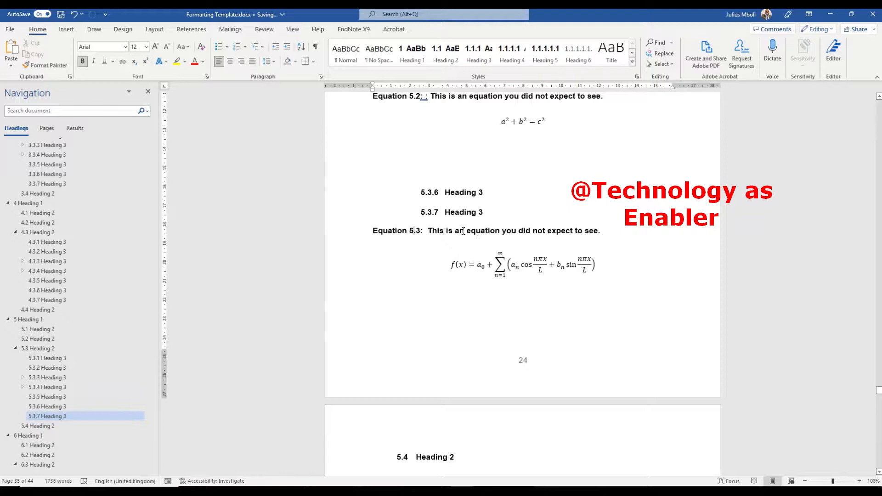
click(490, 215)
key(Return)
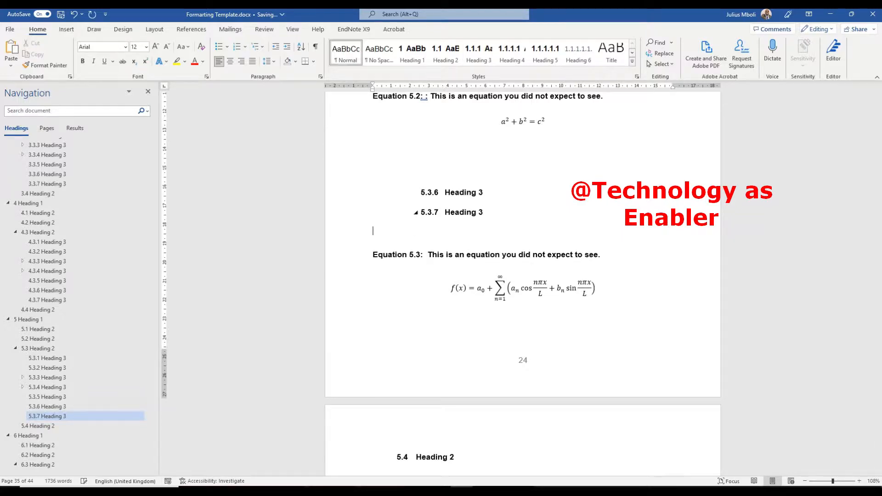
- Enter two paragraphs of random filler text between the 5.3.7 heading and the Equation 5.3 caption
text(Gjkj;hjbljl'#)
text(pk'kp;')
text(l;'l'lk;jk,lkjlj.kjlklkk)
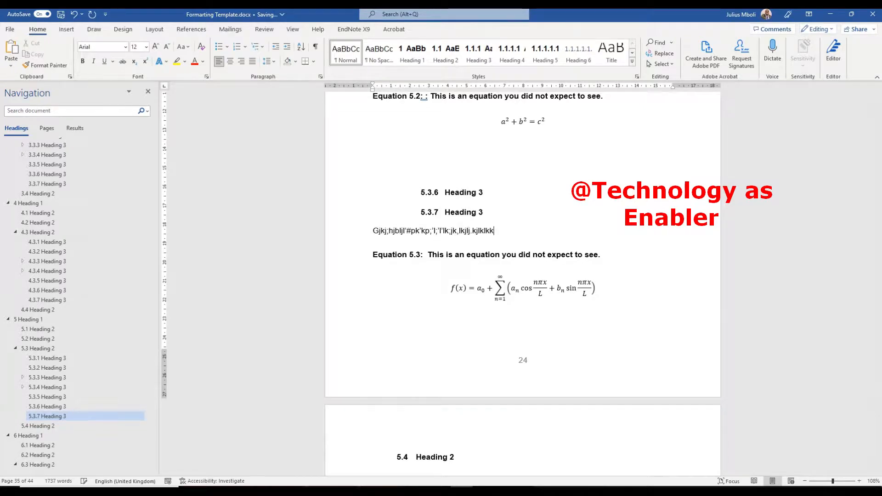
key(Return)
text(K,jgkbjlkhlkhlkhlkjlkkj)
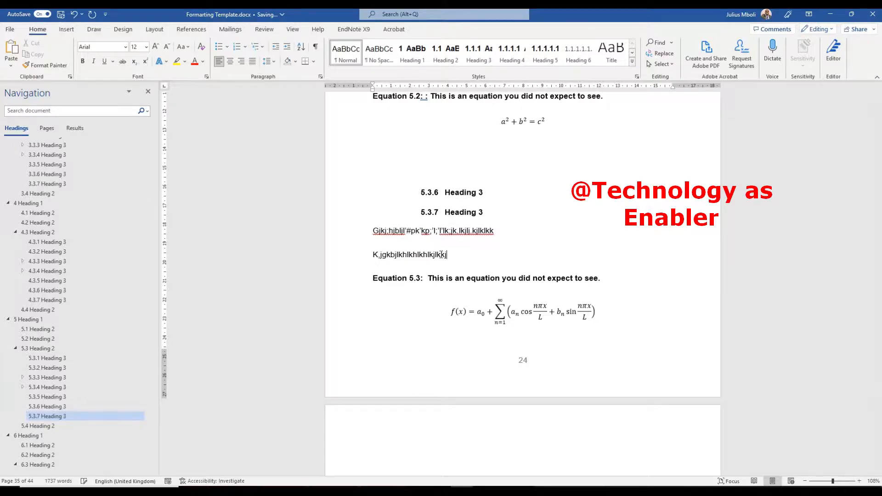
- Follow the Figure 3.6 entry in the List of Figures and add two empty lines after its caption
scroll(52, 216, up, 15)
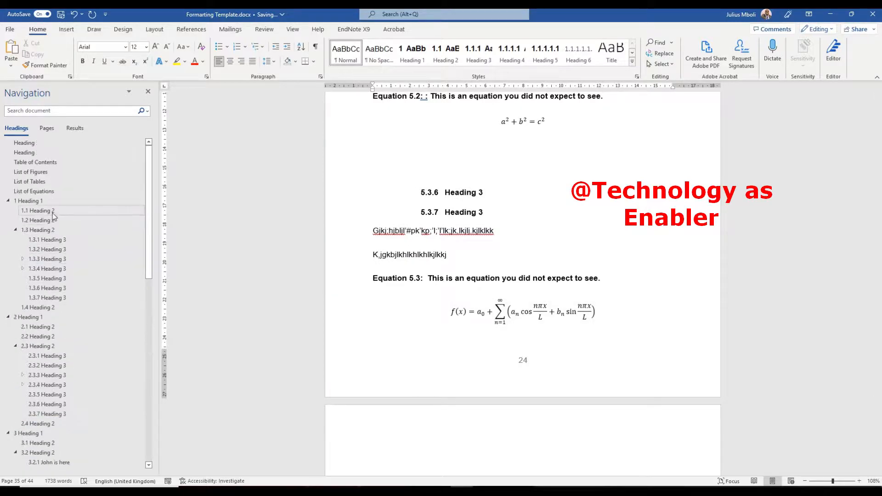
click(34, 163)
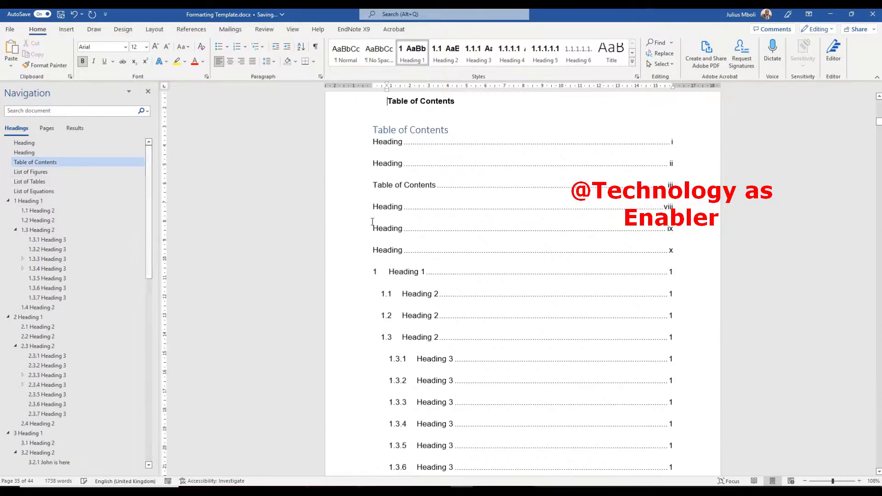
click(46, 173)
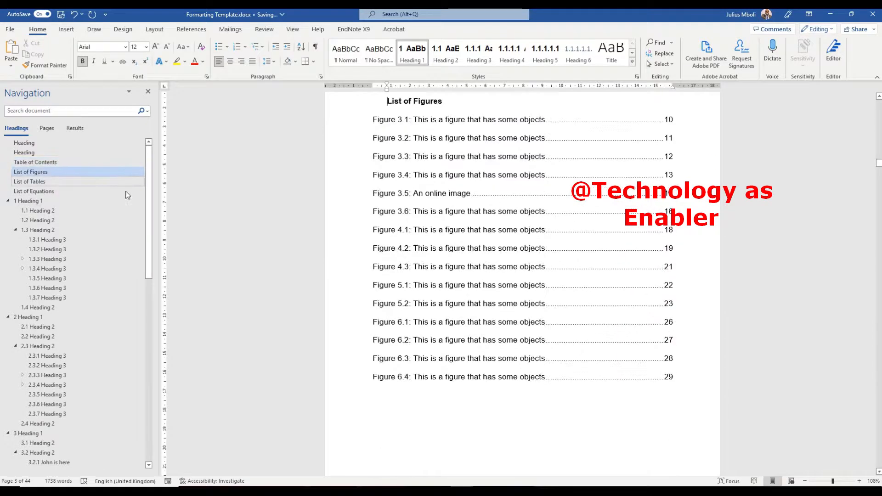
ctrl+click(457, 211)
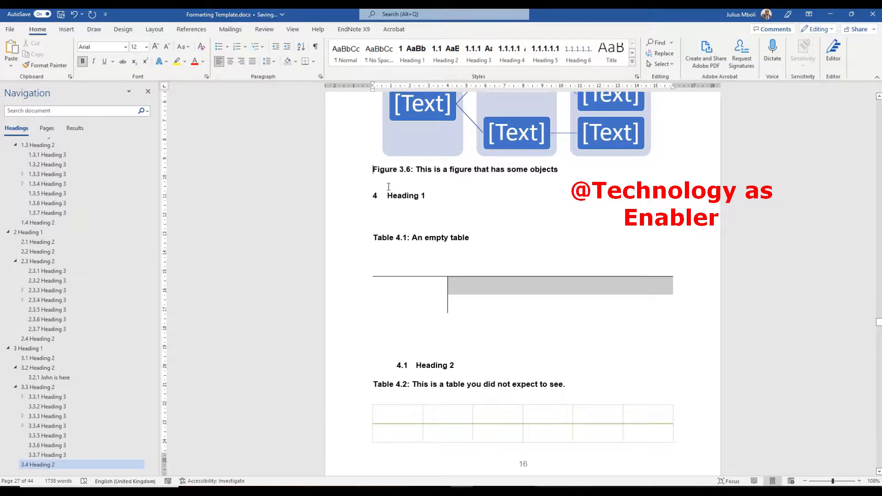
click(568, 168)
key(Return)
key(Return)
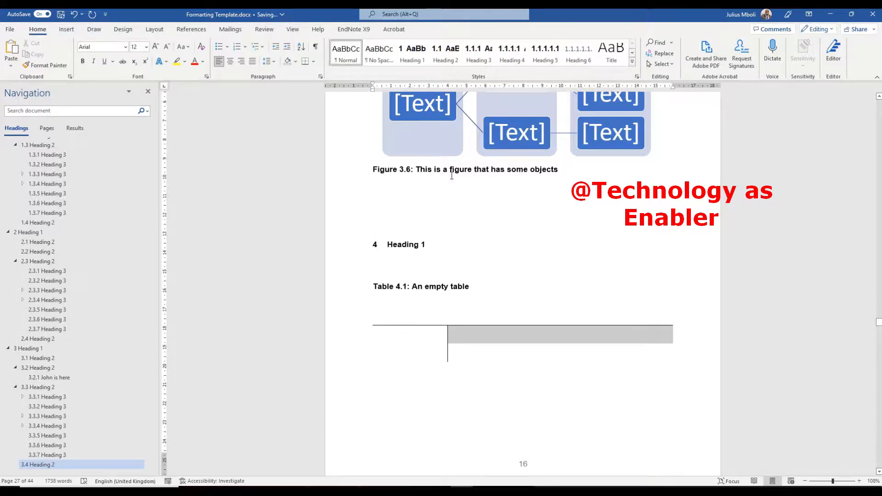
- Go to the List of Tables and follow the Table 2.2 entry to its caption in the document
scroll(451, 176, up, 3)
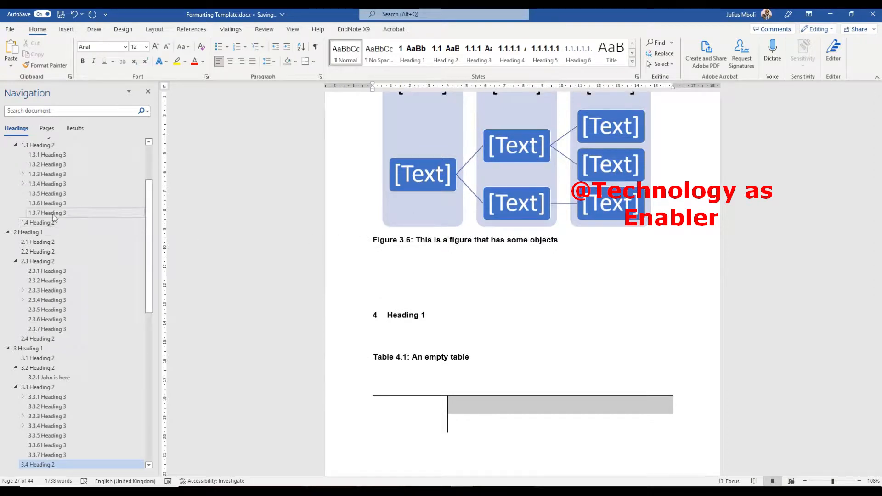
scroll(54, 218, up, 3)
click(36, 162)
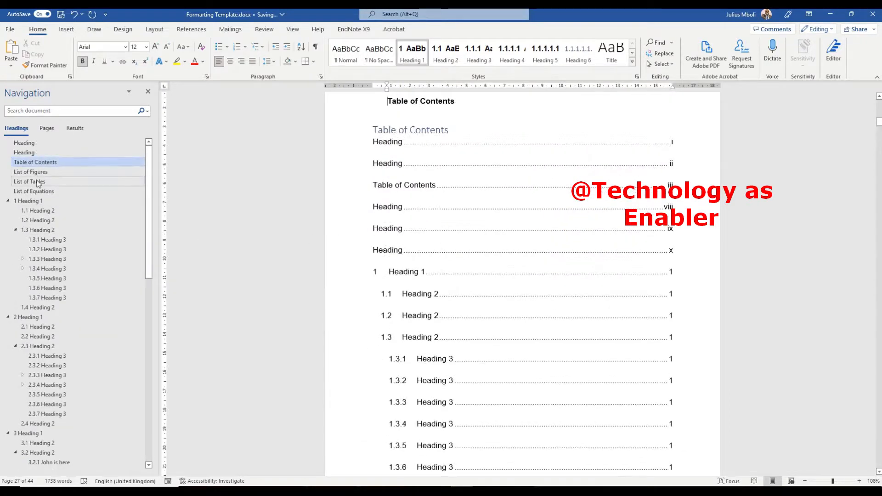
click(38, 182)
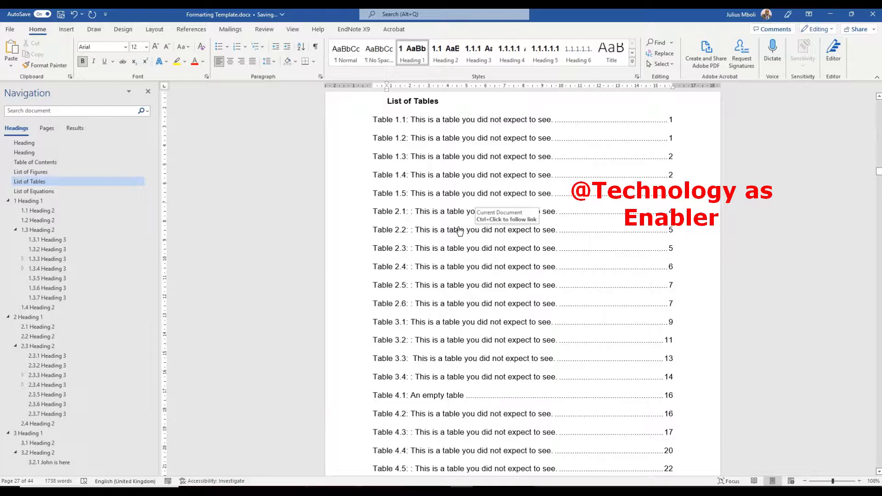
triple_click(460, 230)
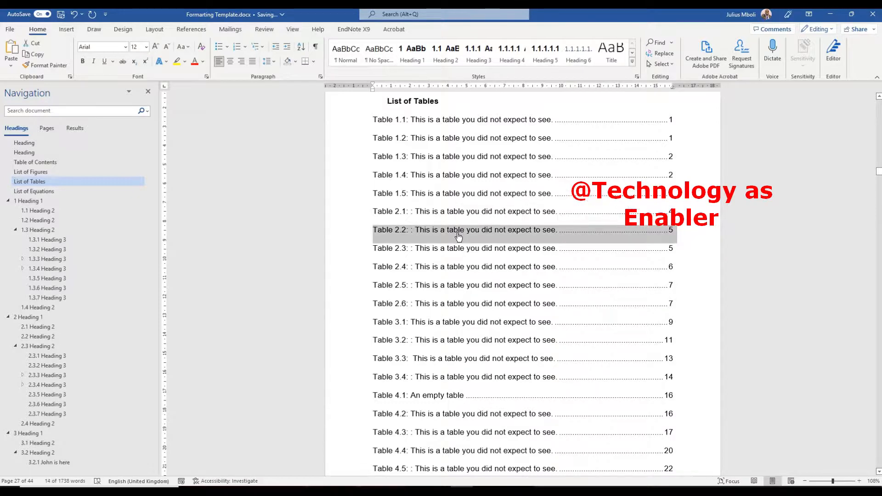
ctrl+click(459, 236)
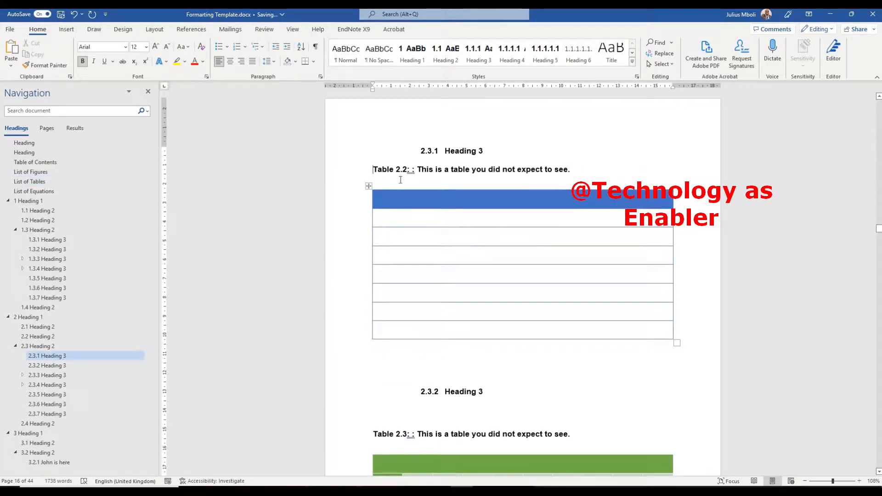
- Remove the duplicate colon from the Table 2.2 and Table 2.3 captions
click(410, 170)
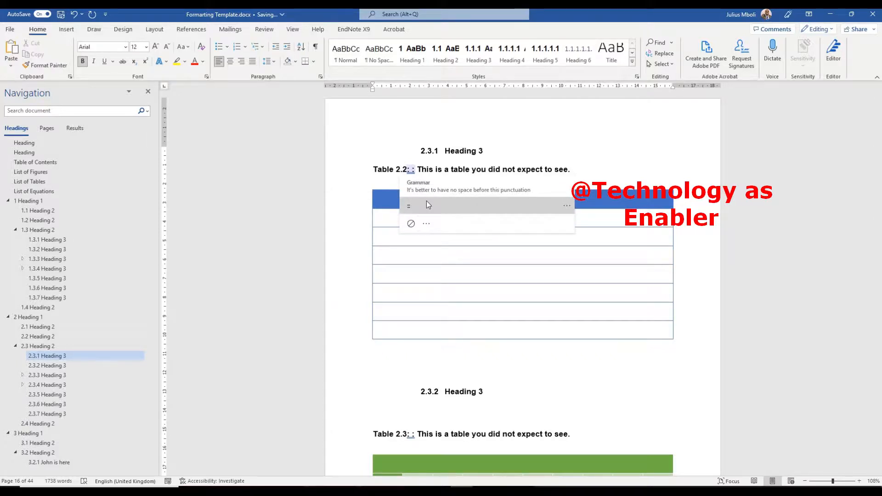
click(427, 204)
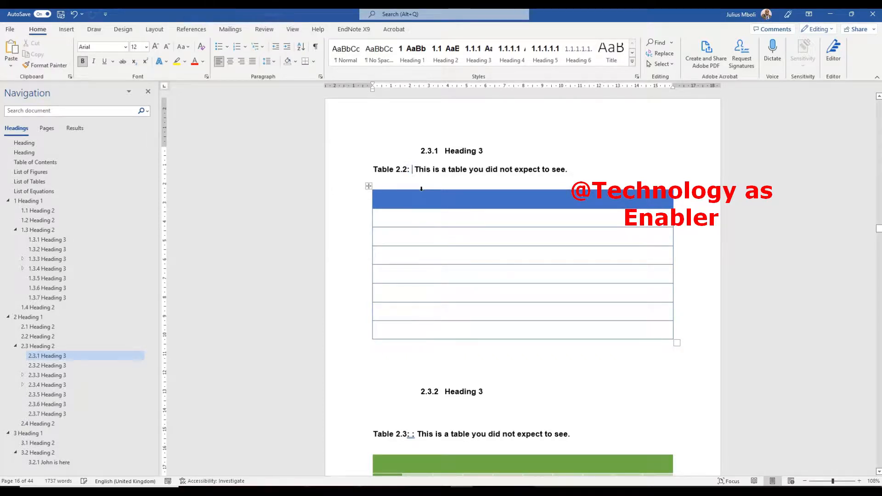
click(411, 434)
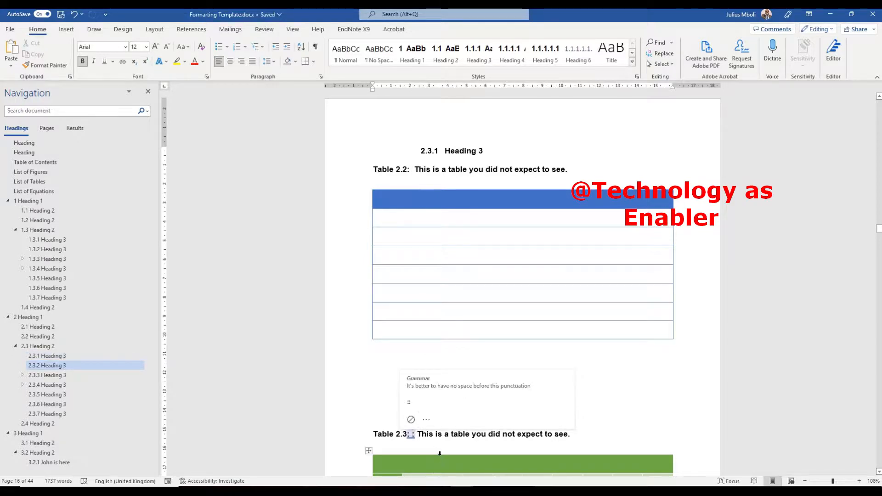
key(Delete)
key(Delete)
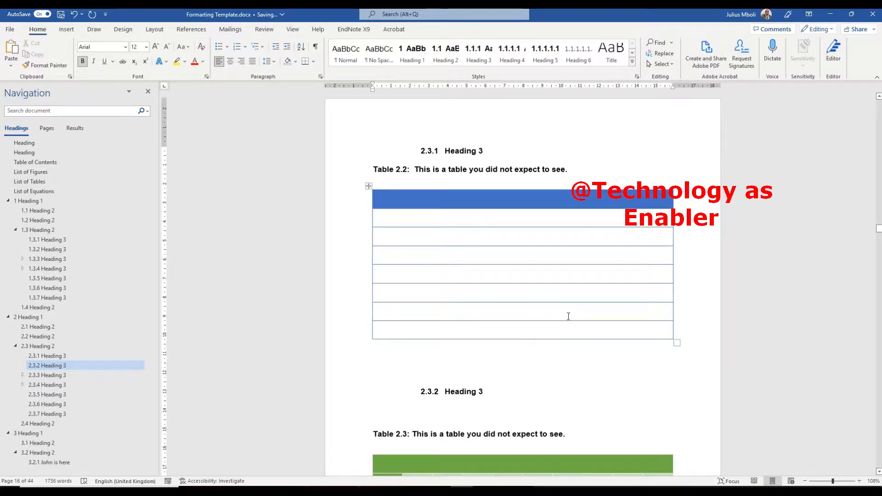
- Insert the stock image of pink and white flowers on the empty line under the 2.1 heading
scroll(492, 316, down, 3)
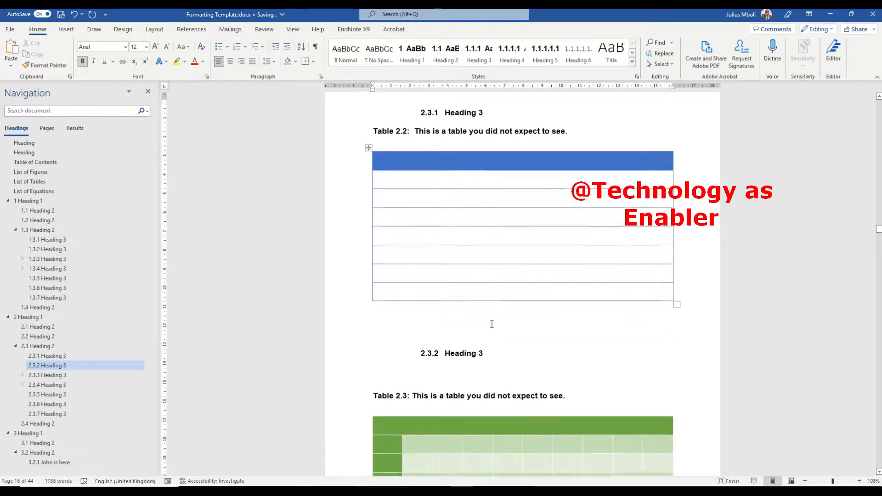
scroll(376, 256, up, 7)
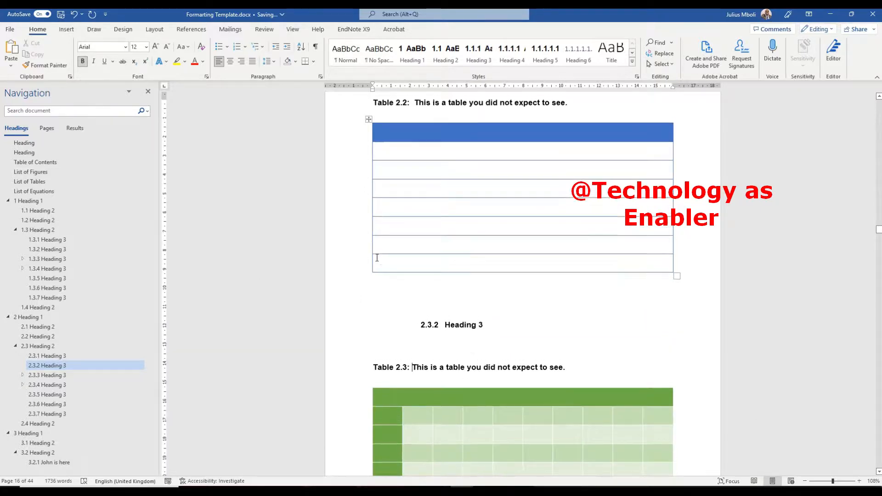
scroll(426, 247, up, 6)
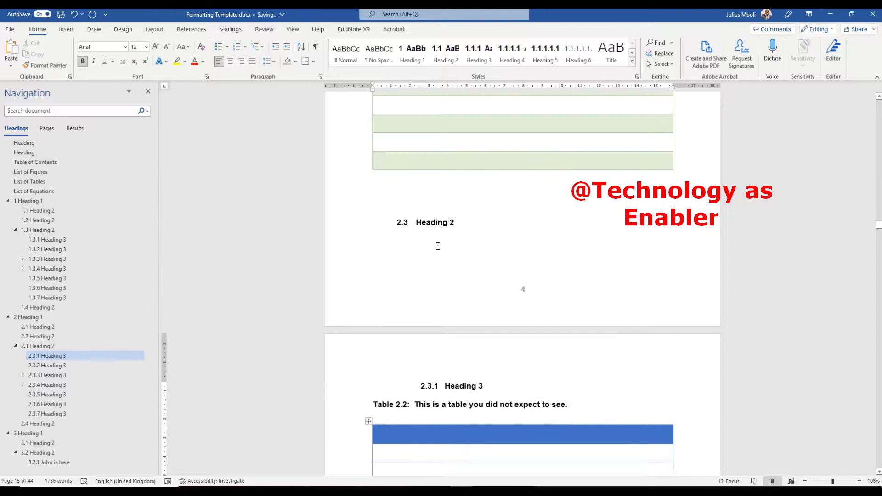
scroll(440, 324, up, 14)
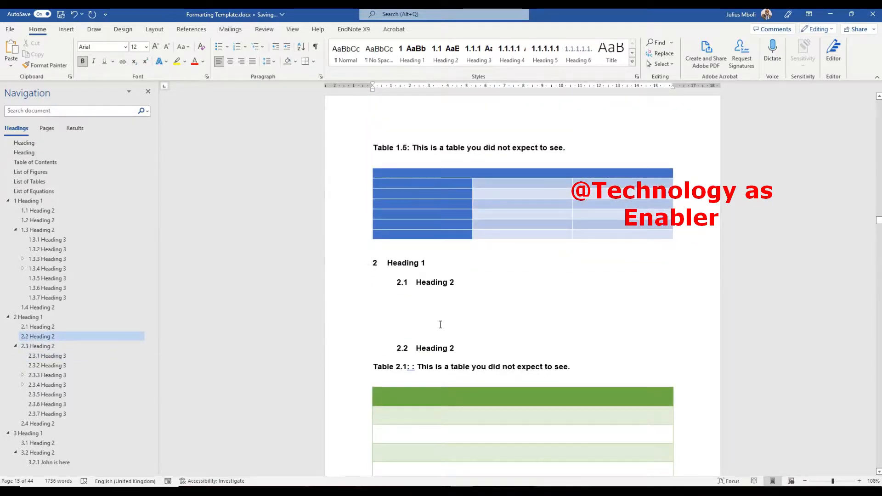
click(424, 314)
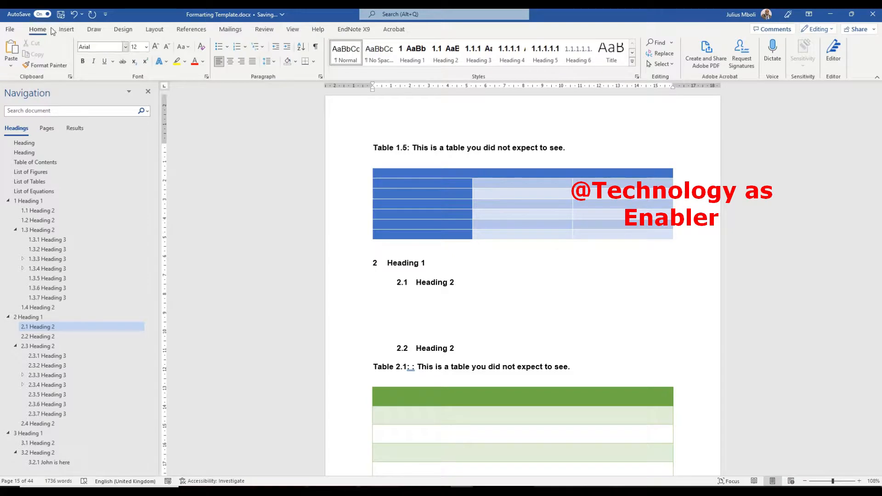
click(66, 30)
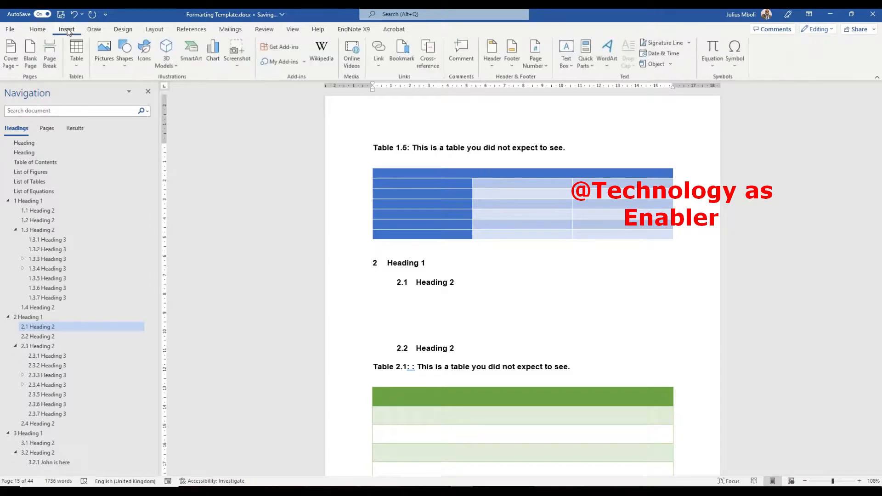
click(106, 66)
click(129, 105)
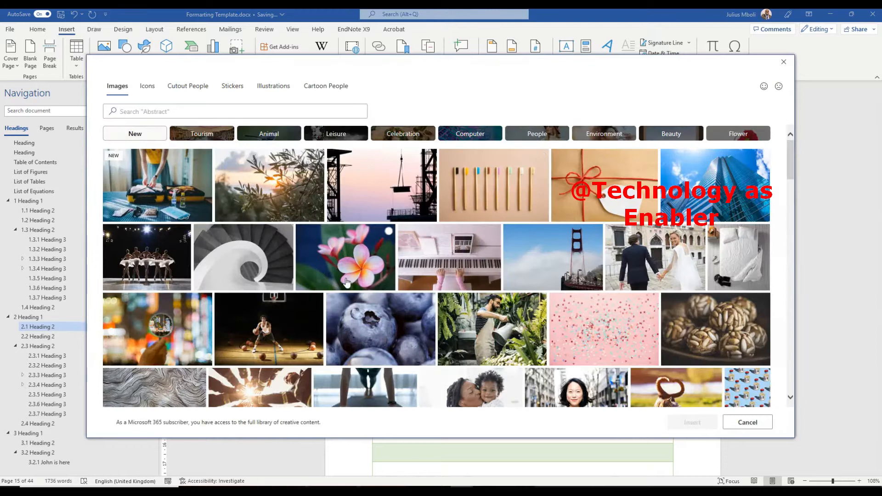
click(348, 281)
click(708, 425)
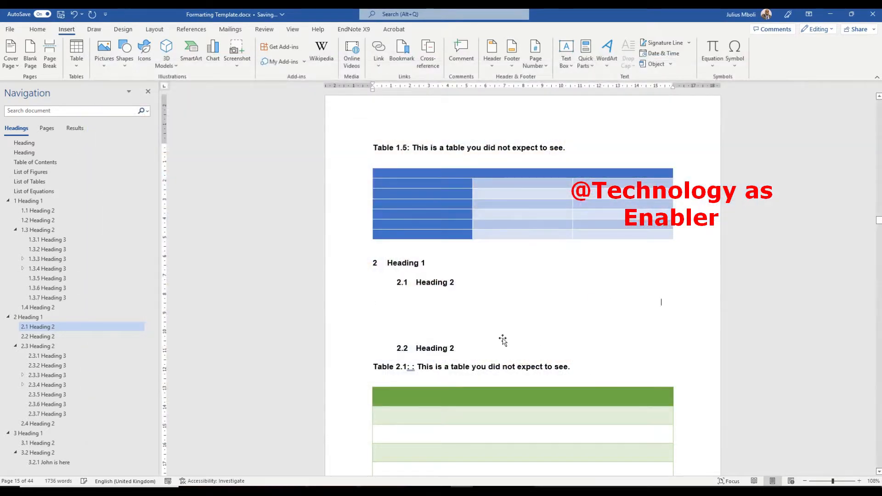
- Caption the flower picture using the Figure label and the text ": Credit to where it came from."
right_click(453, 342)
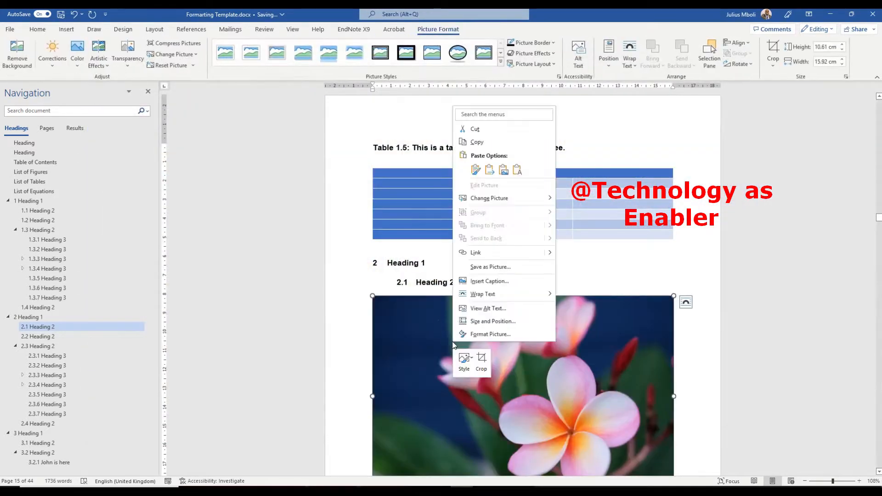
click(501, 281)
text(: Credit to)
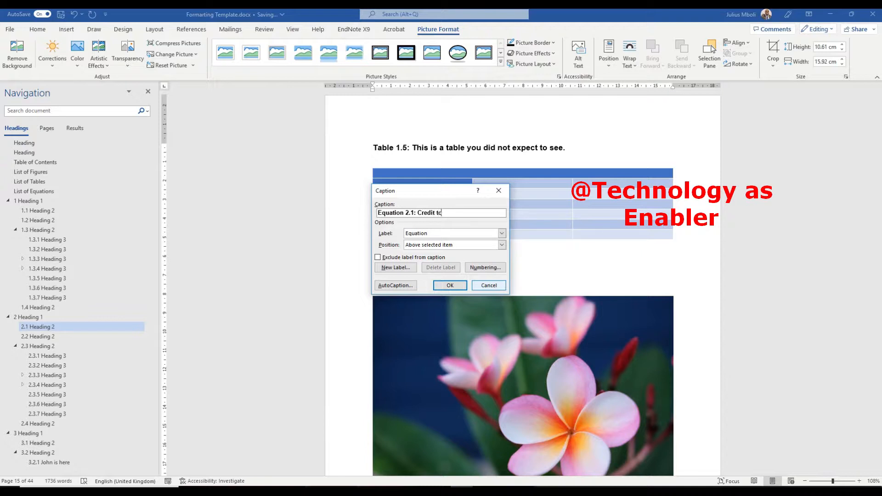
text( where it came from.)
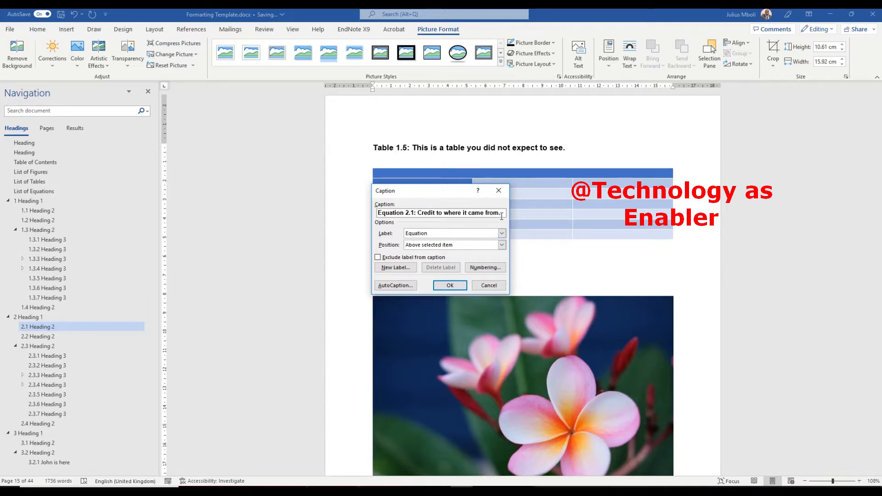
drag(501, 213, 419, 213)
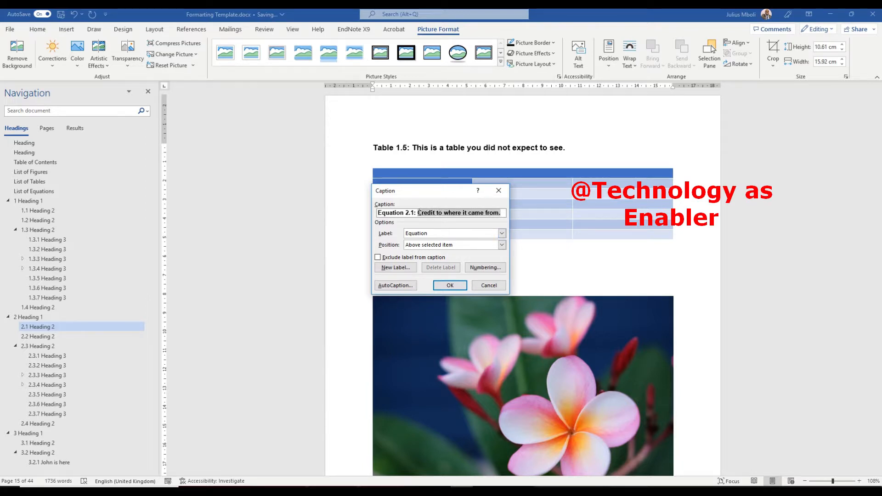
click(441, 233)
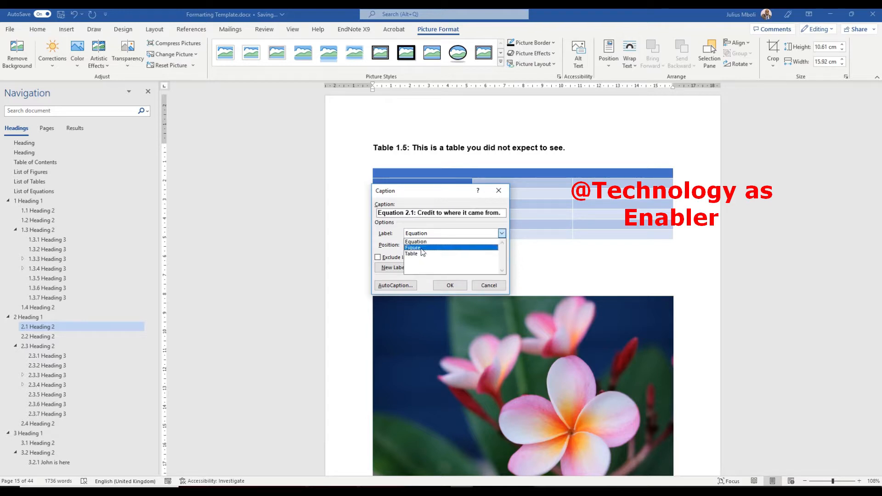
click(423, 249)
click(450, 286)
scroll(452, 304, down, 5)
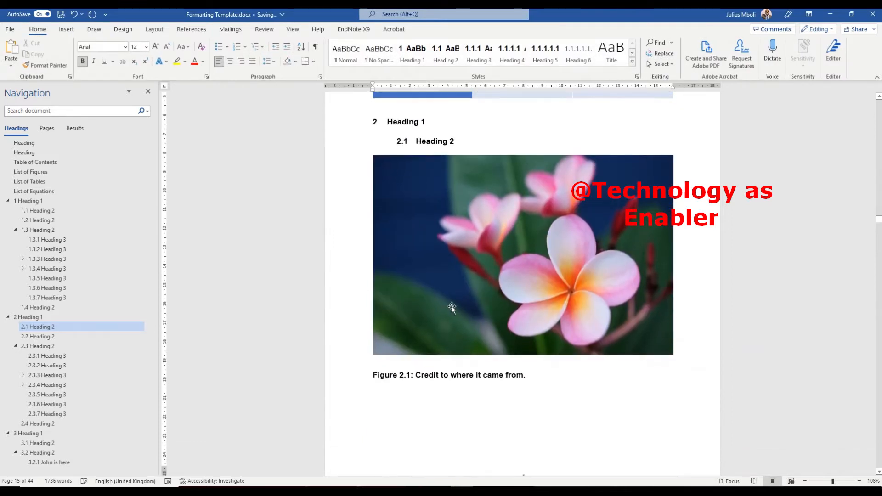
scroll(464, 317, down, 3)
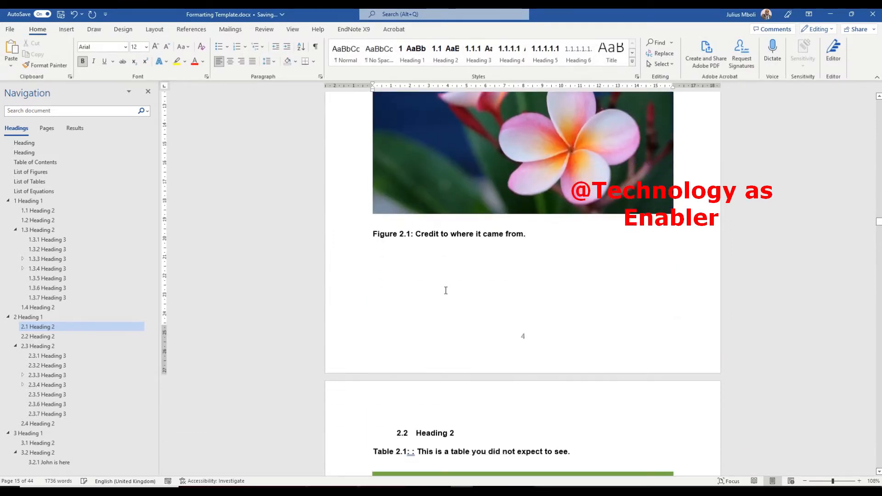